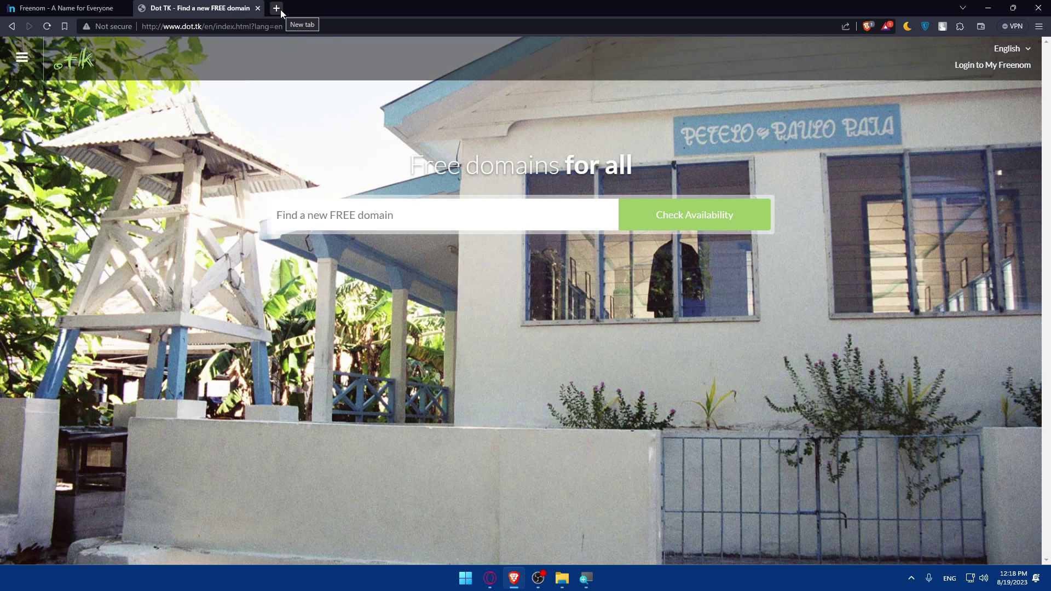
Open the InfinityFree website in a new browser tab
text(in)
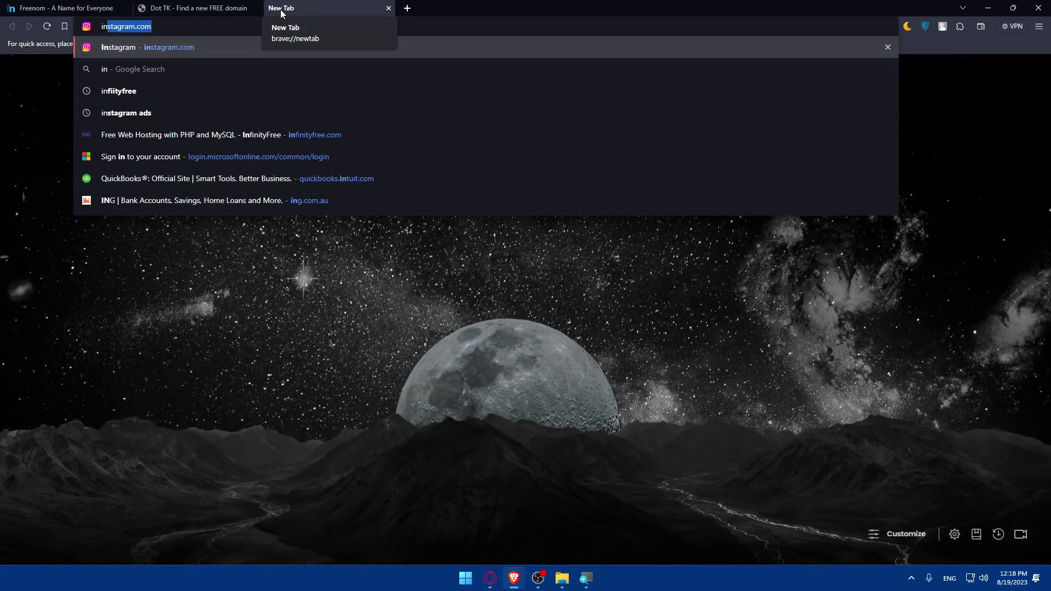
text(fi)
key(Return)
Look through the open Freenom, Dot TK and InfinityFree pages to compare the free domain and hosting services
key(ctrl+Tab)
key(ctrl+Tab)
key(ctrl+Tab)
key(ctrl+Tab)
key(ctrl+Tab)
key(ctrl+Tab)
key(ctrl+Tab)
key(ctrl+Tab)
key(ctrl+Tab)
key(ctrl+Tab)
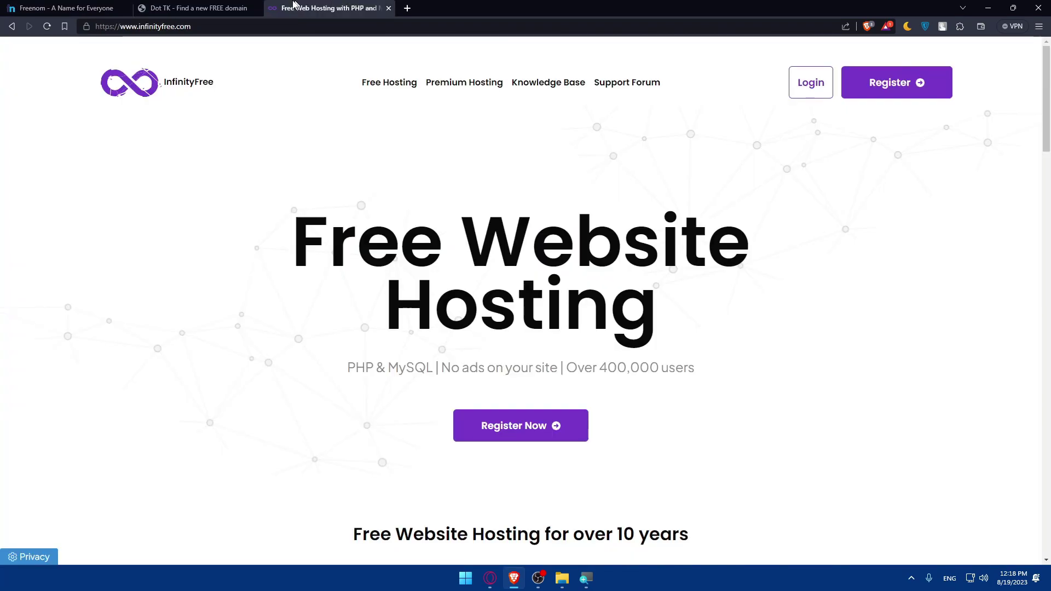
key(ctrl+Tab)
key(ctrl+Tab)
key(ctrl+Tab)
key(ctrl+Tab)
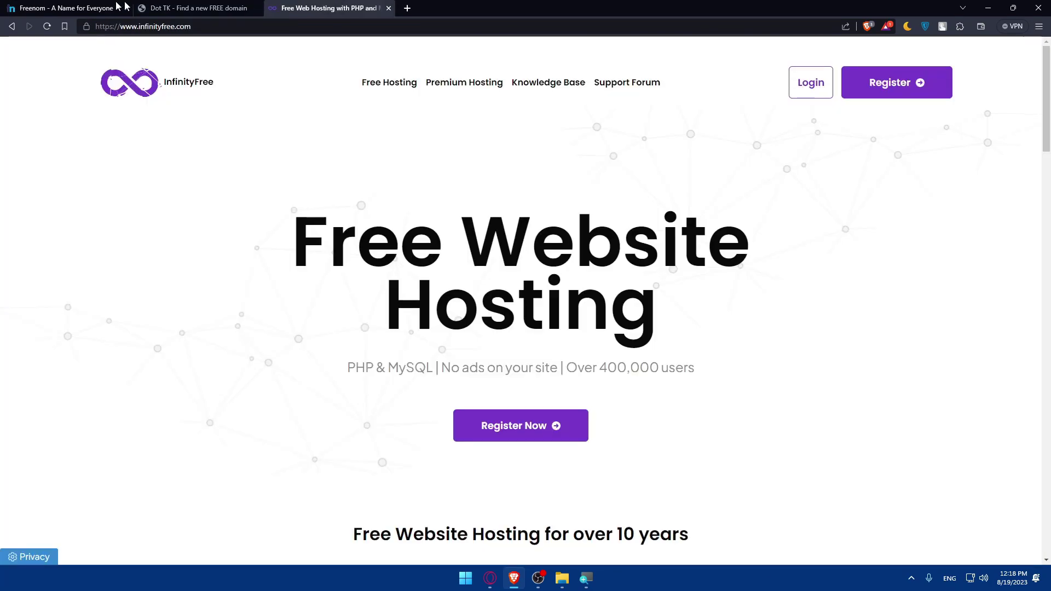
key(ctrl+shift+Tab)
key(ctrl+shift+Tab)
key(ctrl+shift+Tab)
key(ctrl+shift+Tab)
key(ctrl+shift+Tab)
key(ctrl+shift+Tab)
key(ctrl+shift+Tab)
key(ctrl+shift+Tab)
key(ctrl+Tab)
key(ctrl+Tab)
key(ctrl+Tab)
key(ctrl+Tab)
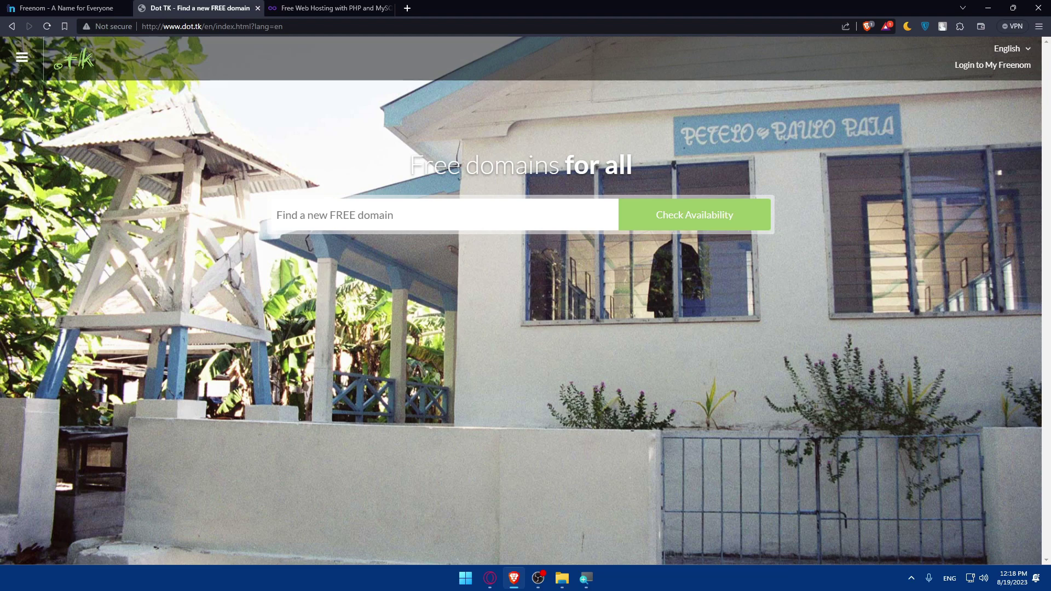
Open a blank tab and close the Freenom, Dot TK and InfinityFree tabs
click(407, 8)
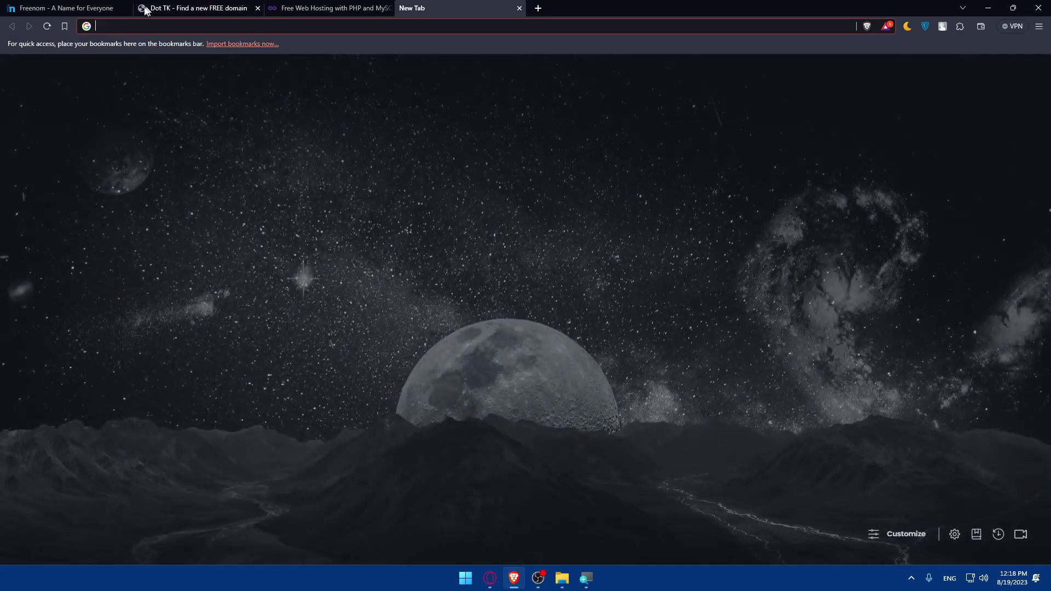
click(127, 8)
click(127, 8)
click(128, 8)
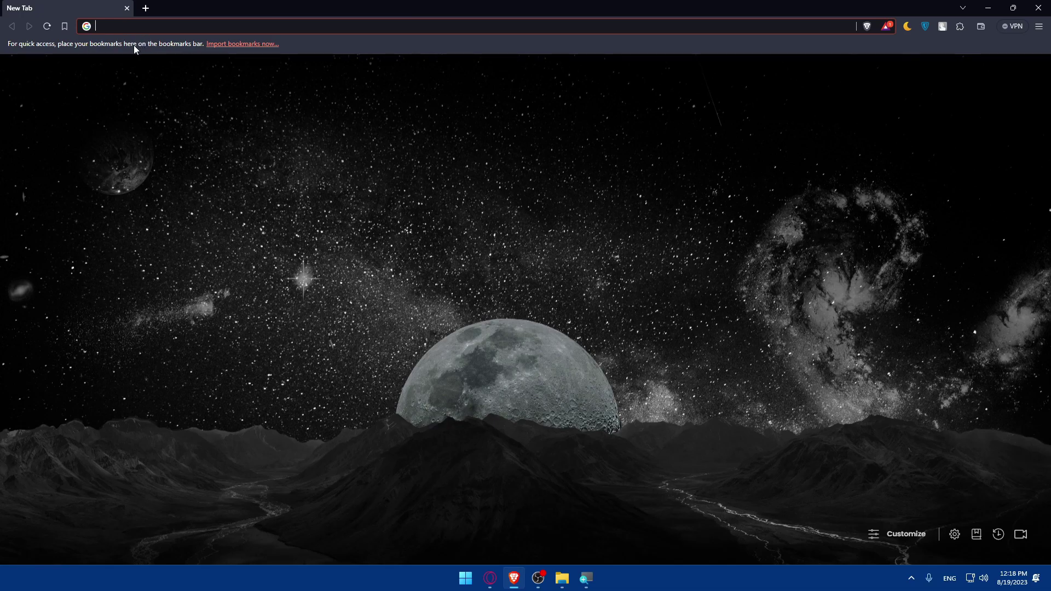
Load godaddy.com in the blank tab and namecheap.com in a second tab
text(godaddy.com)
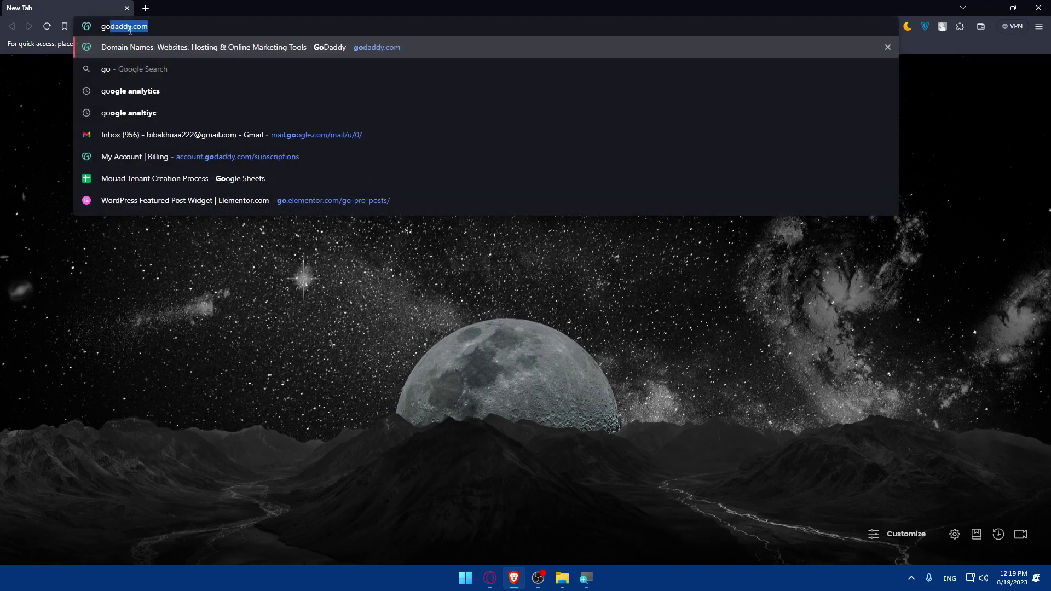
key(Return)
click(146, 8)
text(namec)
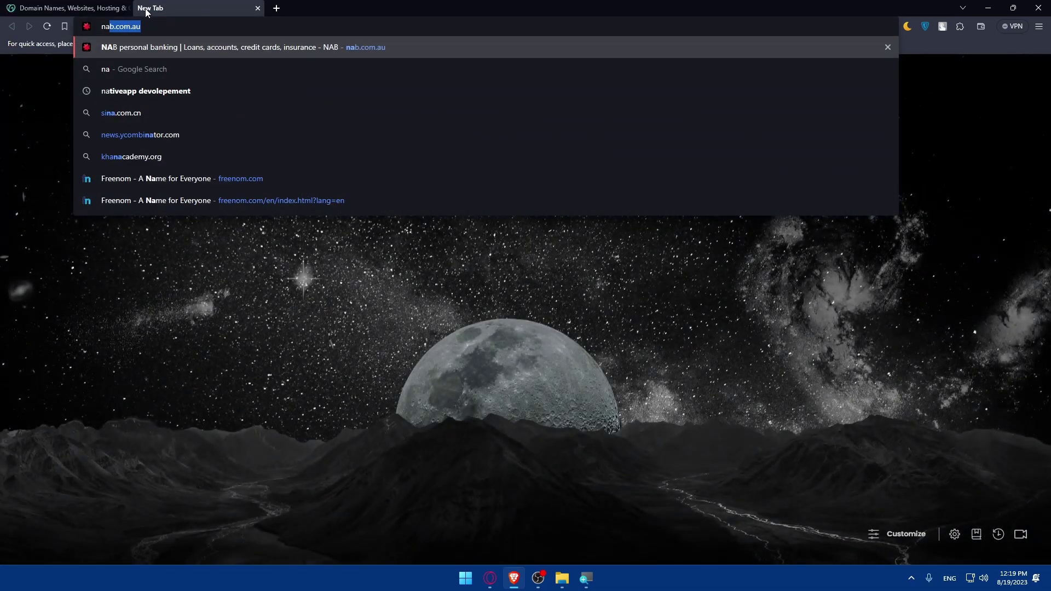
text(heap.com)
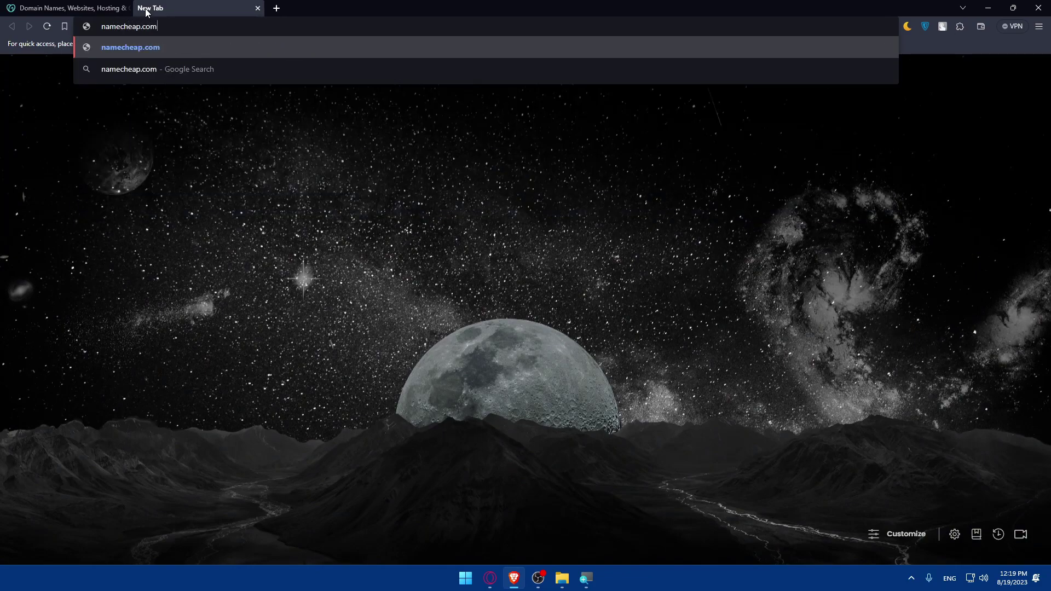
key(Return)
Search the web for "google domains" in a third tab and open the Google Domains website
click(277, 9)
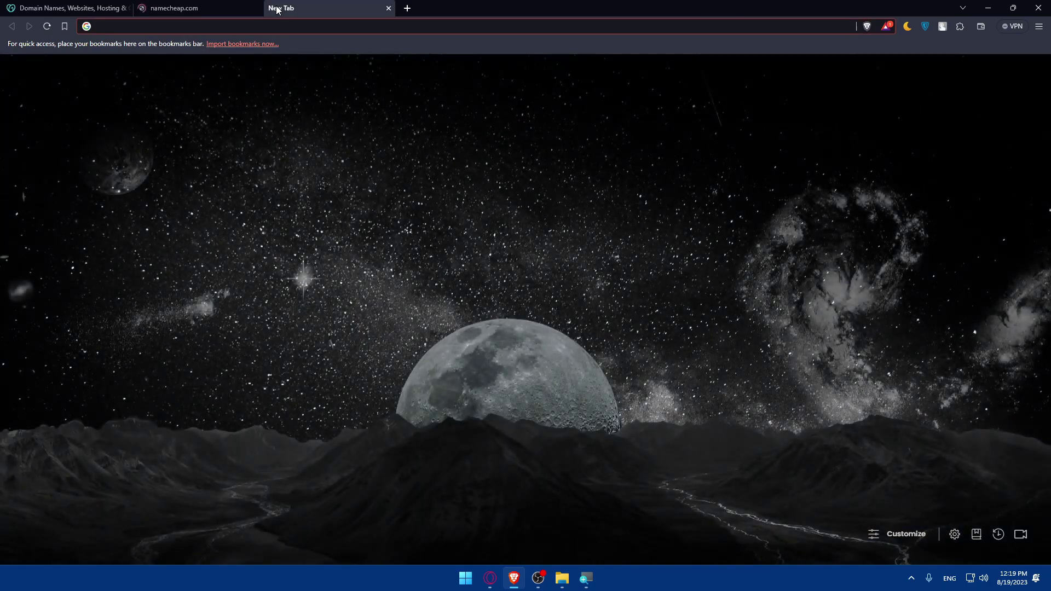
text(google ddo)
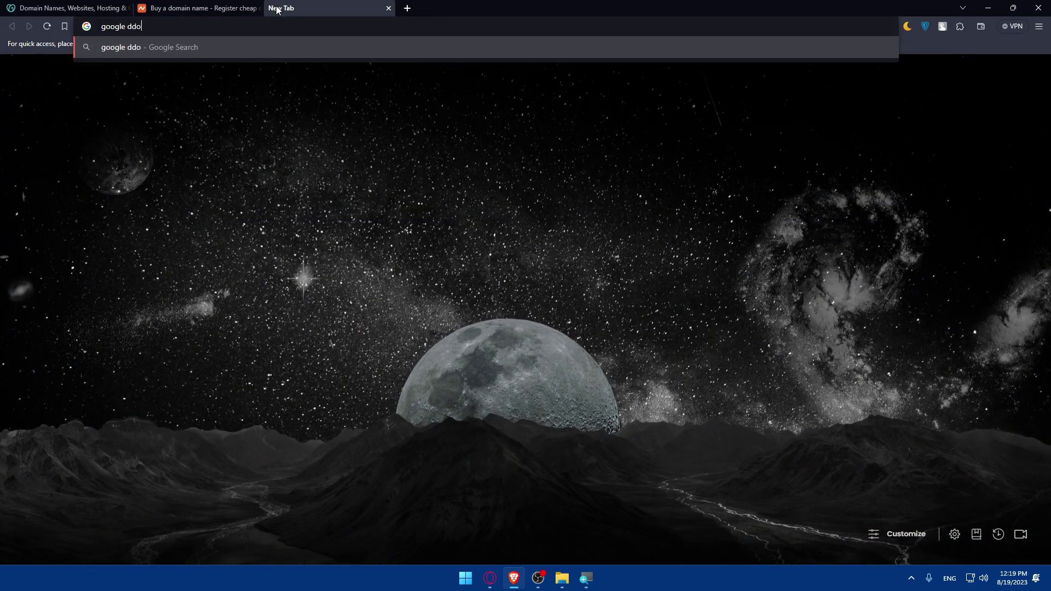
key(BackSpace)
text(omains)
key(Return)
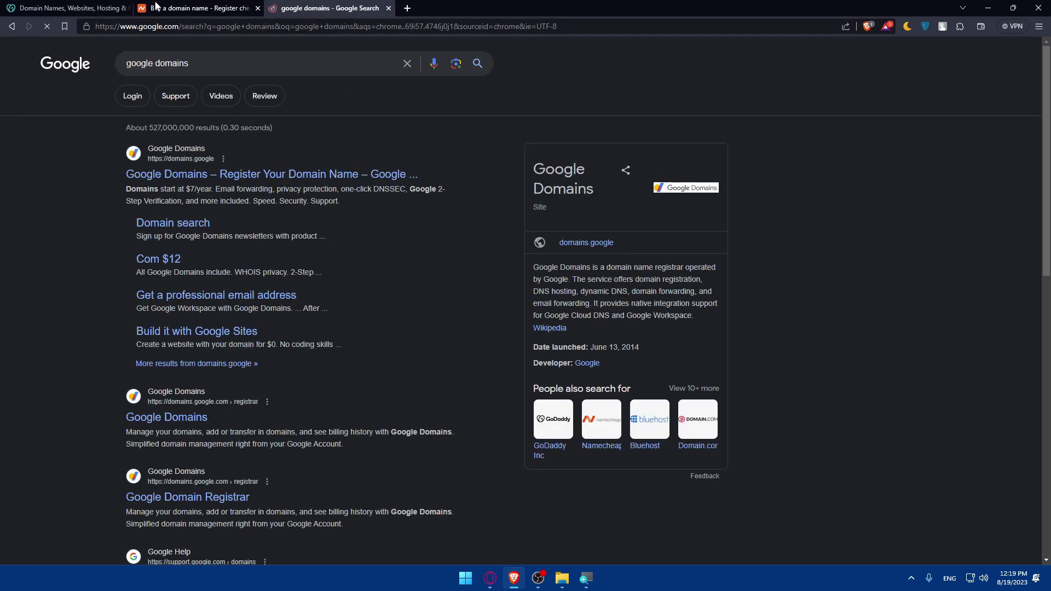
click(177, 7)
click(83, 8)
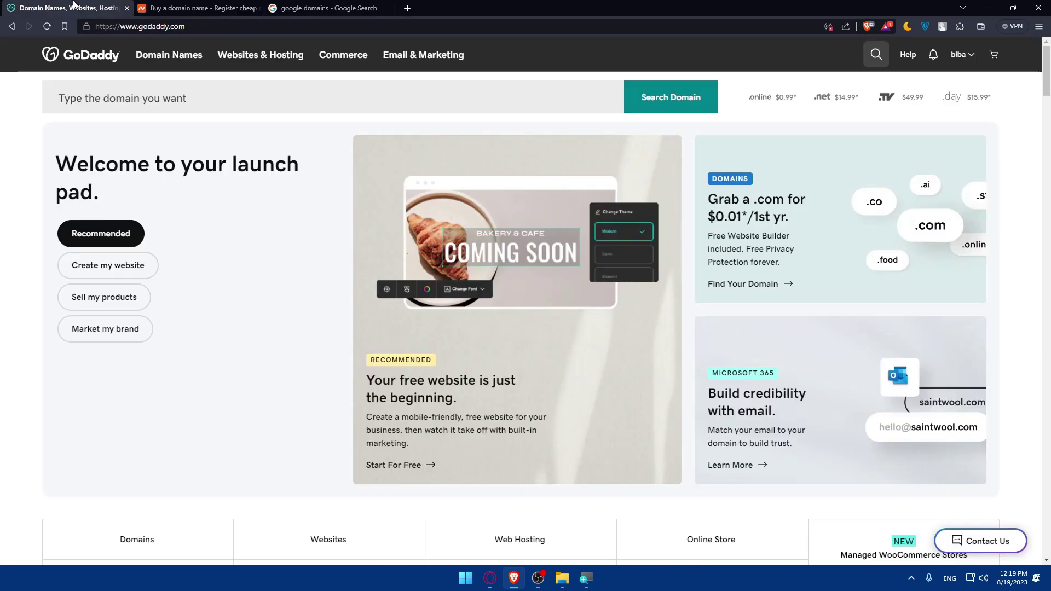
click(186, 8)
click(328, 8)
click(274, 172)
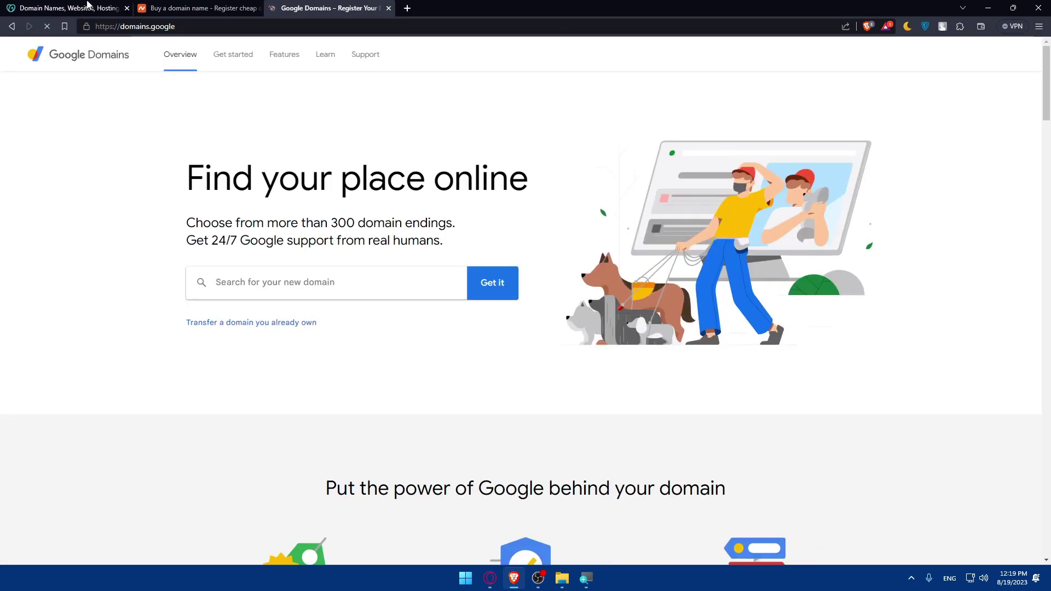
Look through the Namecheap, Google Domains and GoDaddy home pages
click(197, 7)
click(328, 8)
click(197, 8)
click(55, 7)
key(ctrl+Tab)
key(ctrl+Tab)
key(ctrl+Tab)
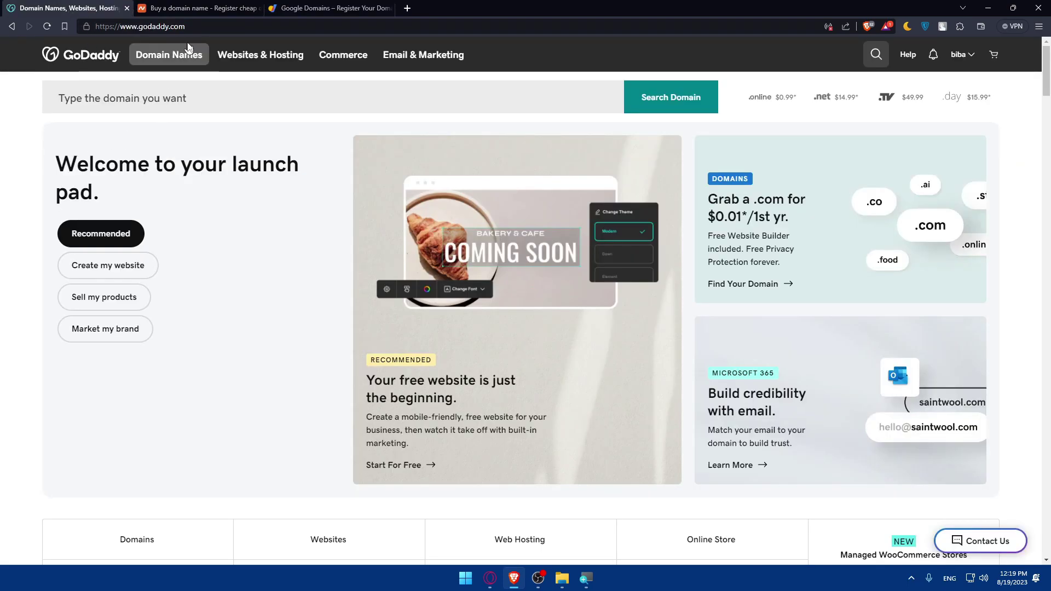
Search Google Domains for the domain omixblog.com
click(323, 8)
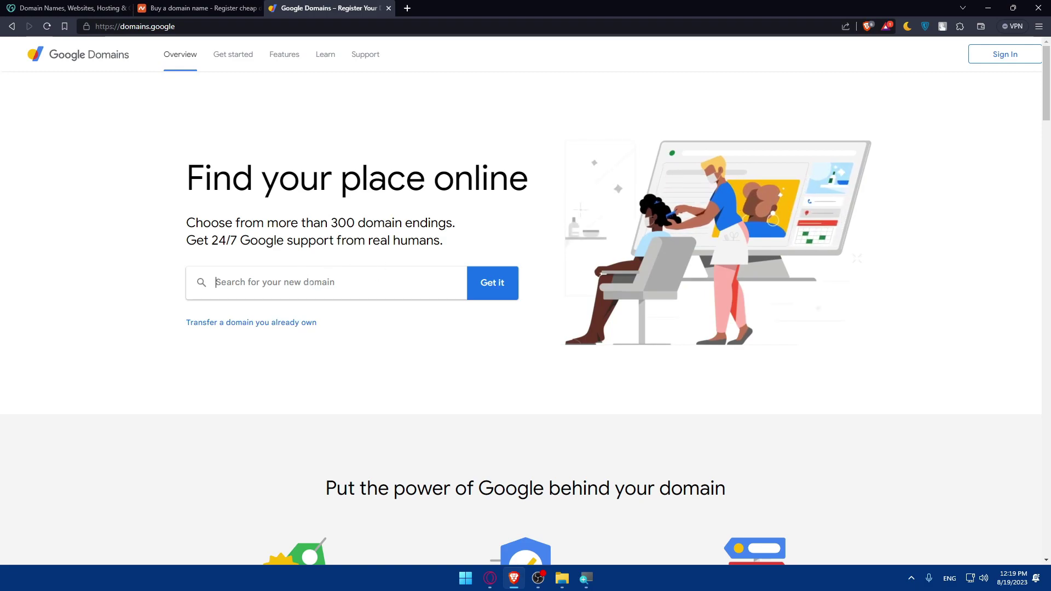
text(omi)
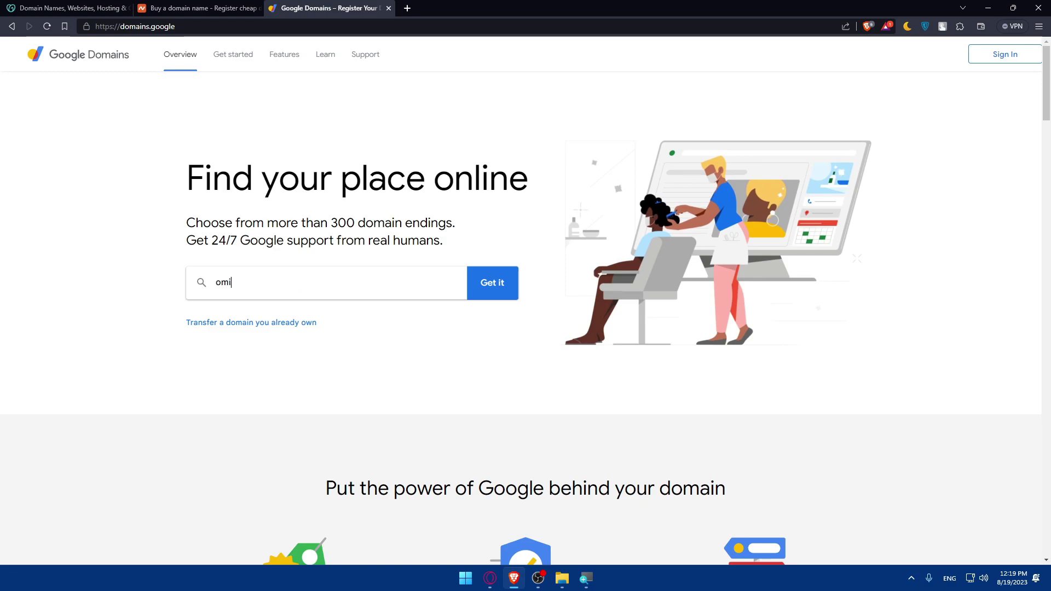
text(xblog)
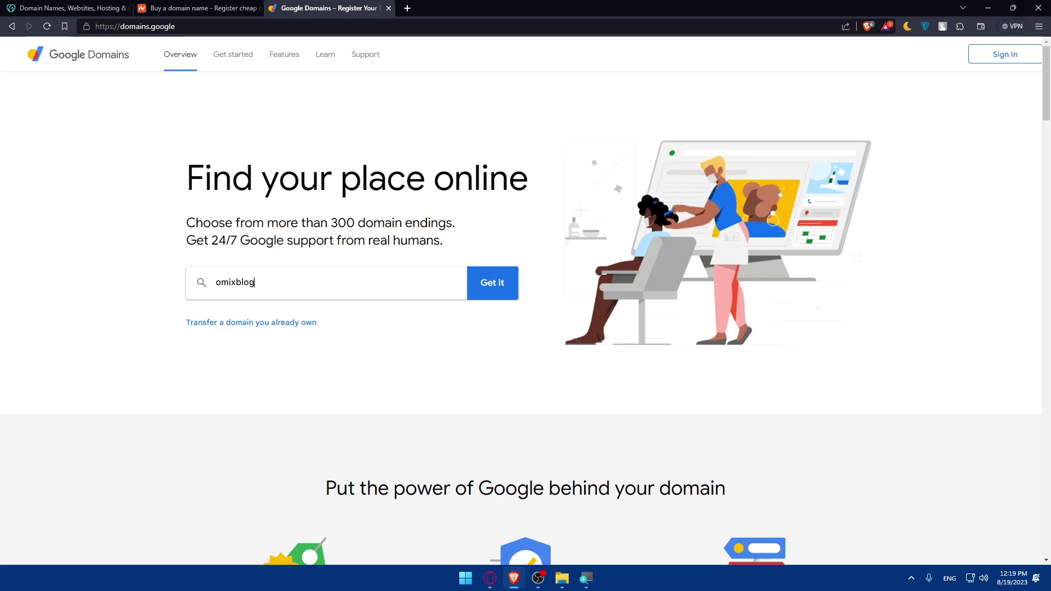
text(.com)
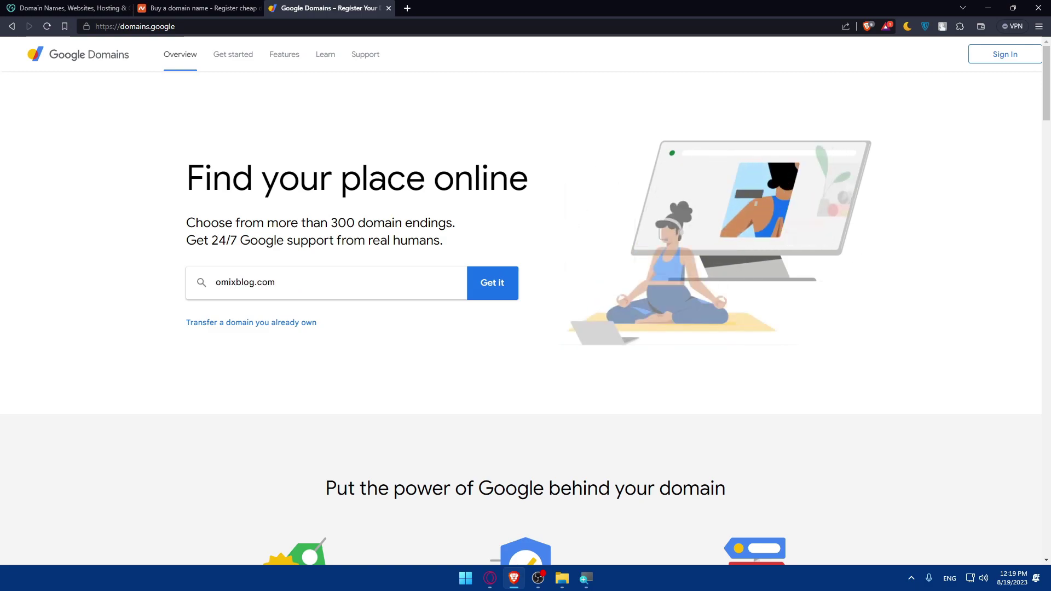
click(489, 291)
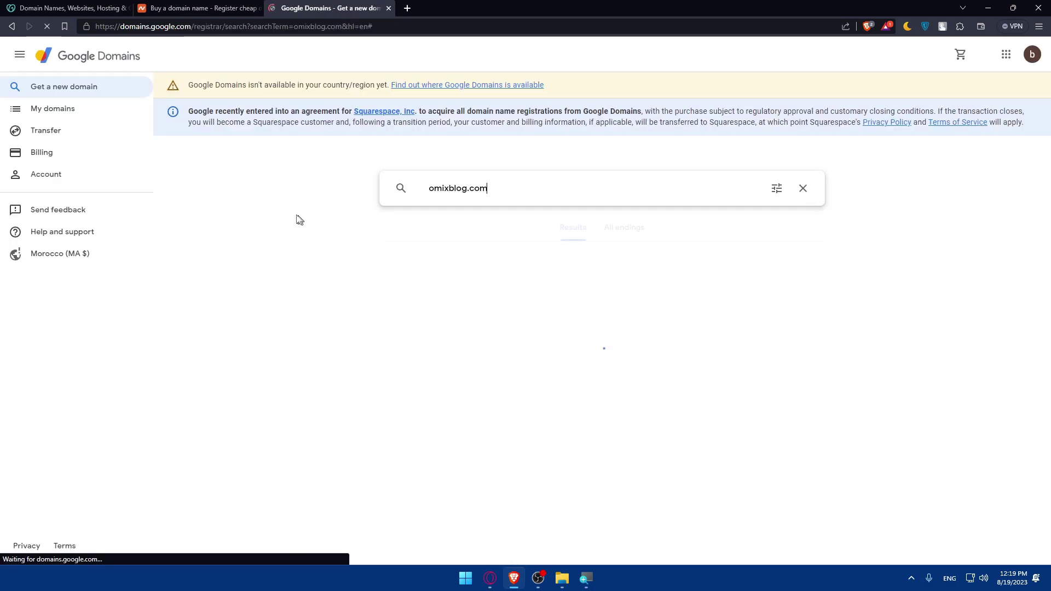
text(-)
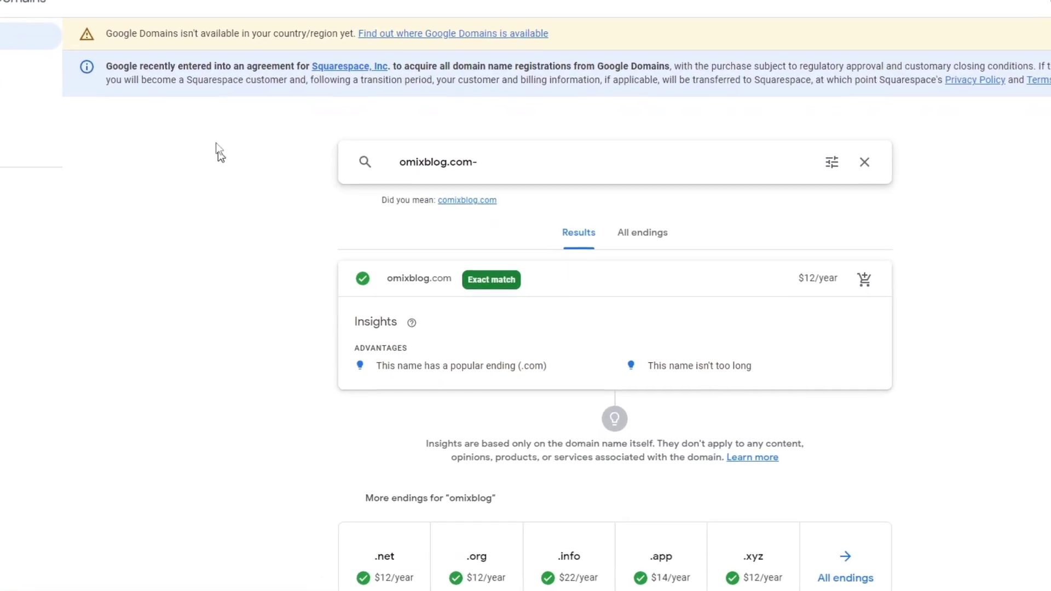
key(BackSpace)
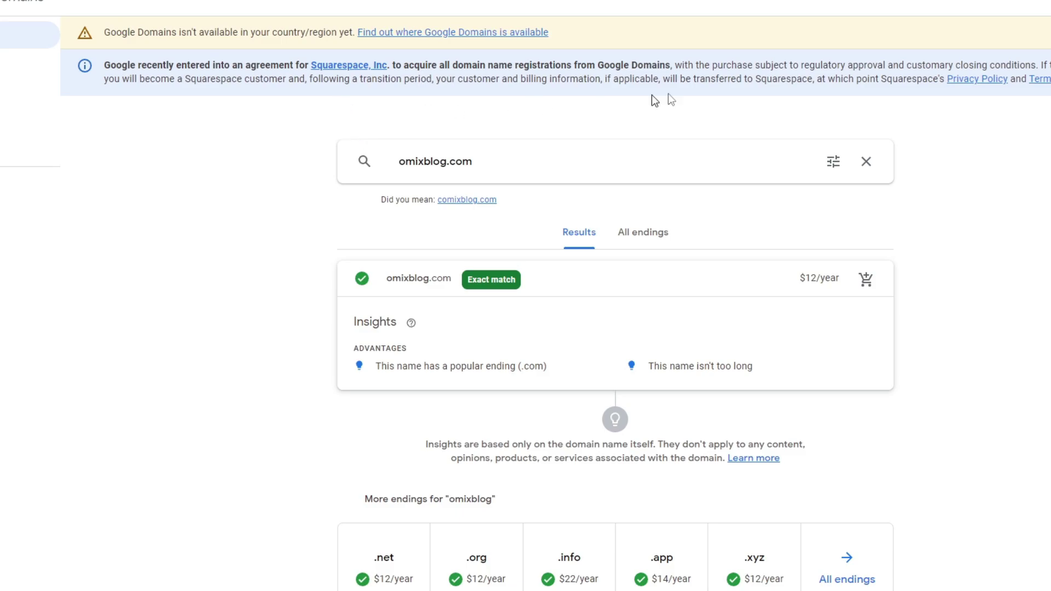
click(942, 26)
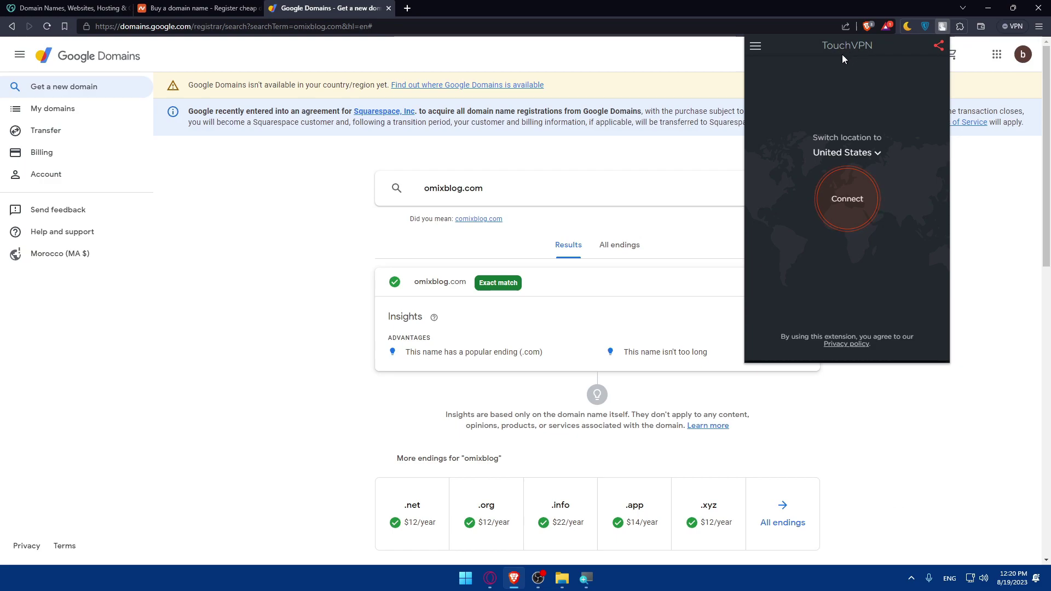
click(268, 214)
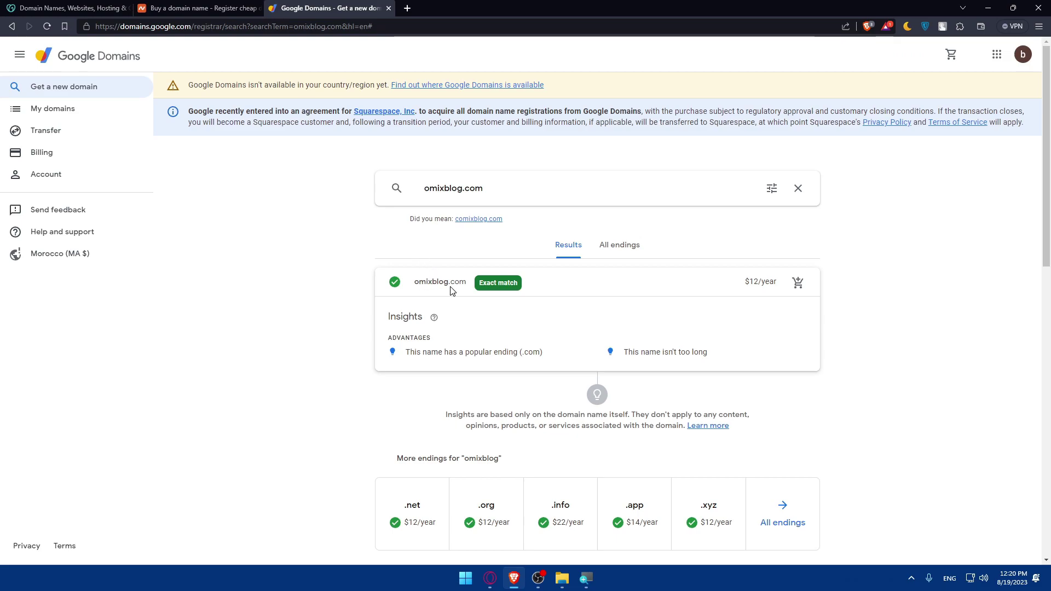
Examine the name and yearly price of the omixblog.com search result
drag(735, 285, 777, 281)
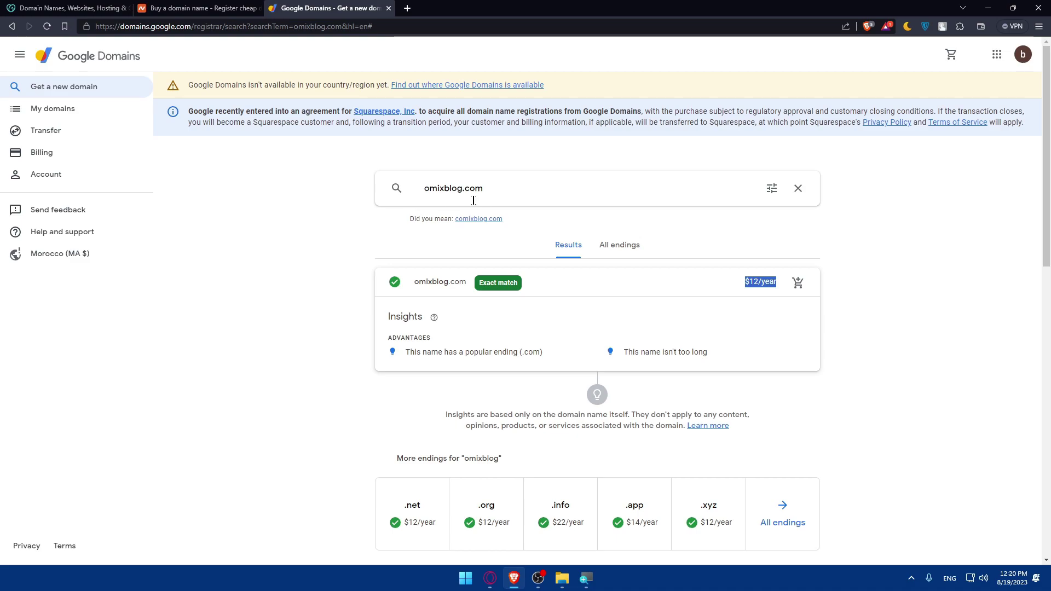
drag(483, 188, 447, 194)
click(284, 222)
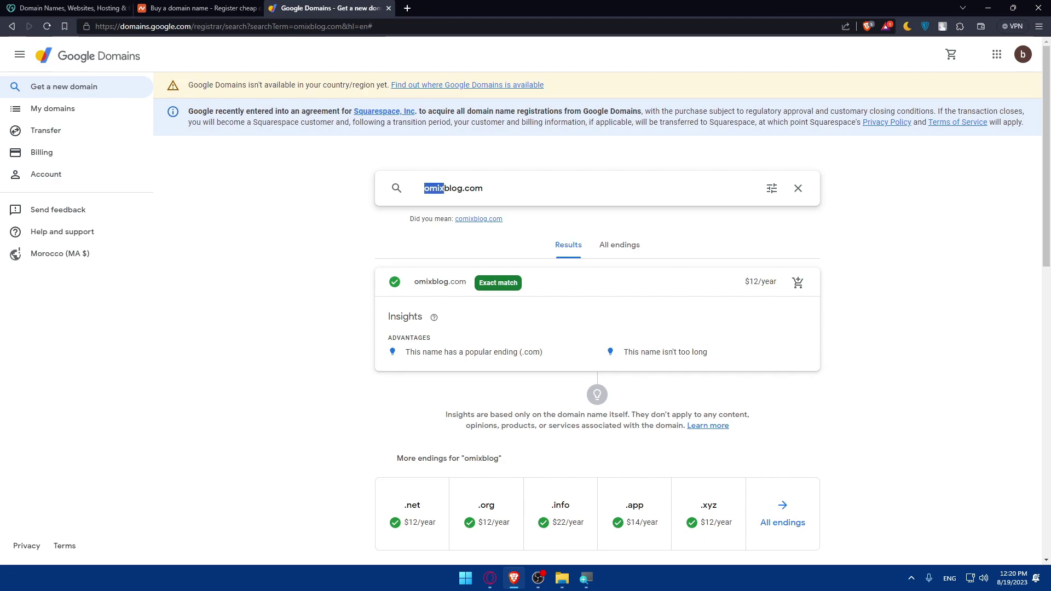
drag(425, 188, 484, 188)
click(263, 233)
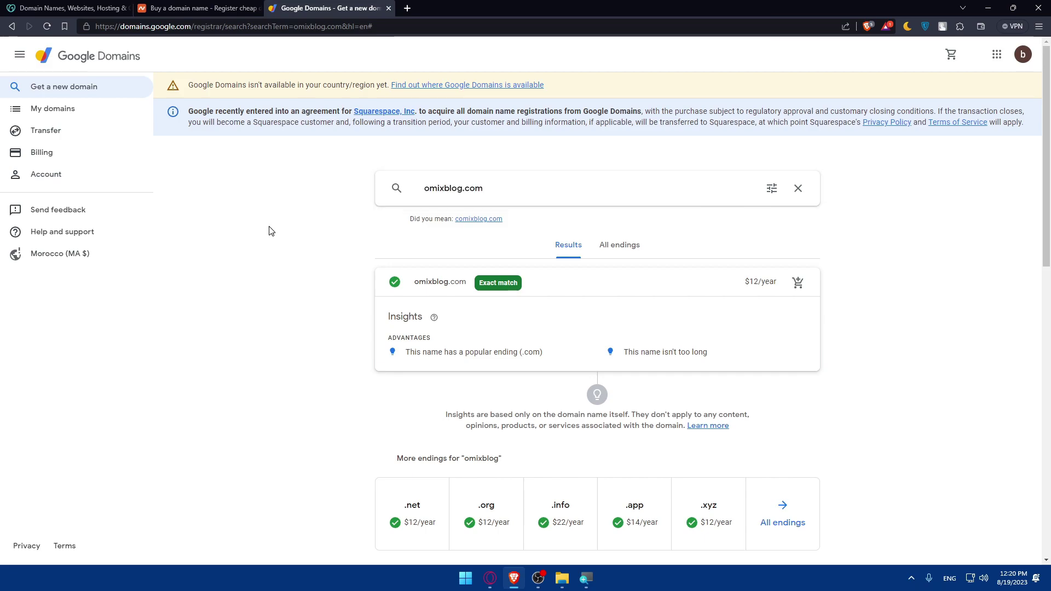
drag(736, 289, 779, 285)
click(260, 220)
Replace "blog" with "free" in the searched name and check the availability of omixfree.com
drag(463, 188, 444, 188)
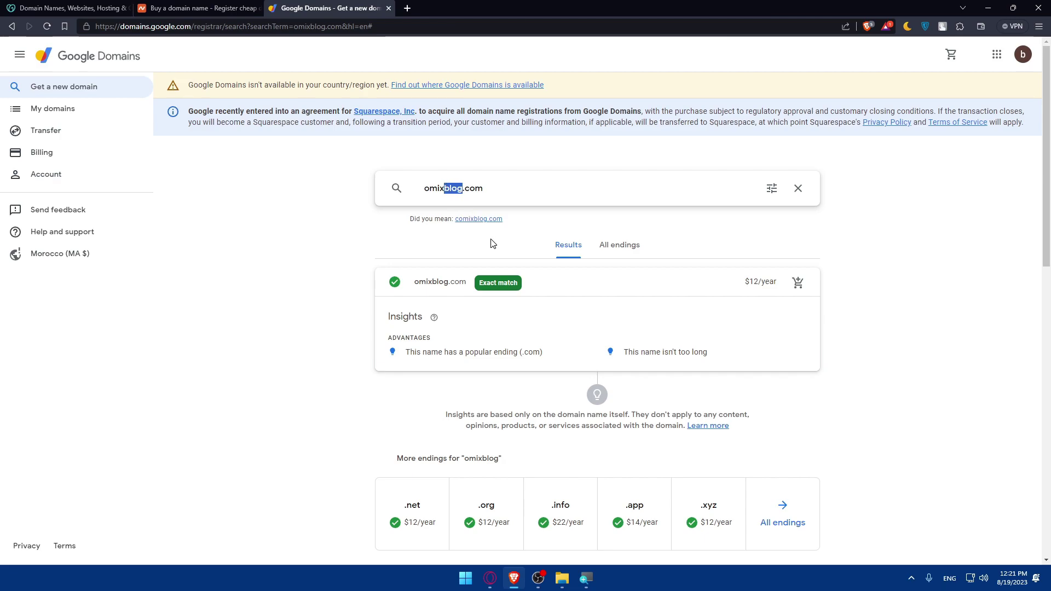
text(free)
key(Return)
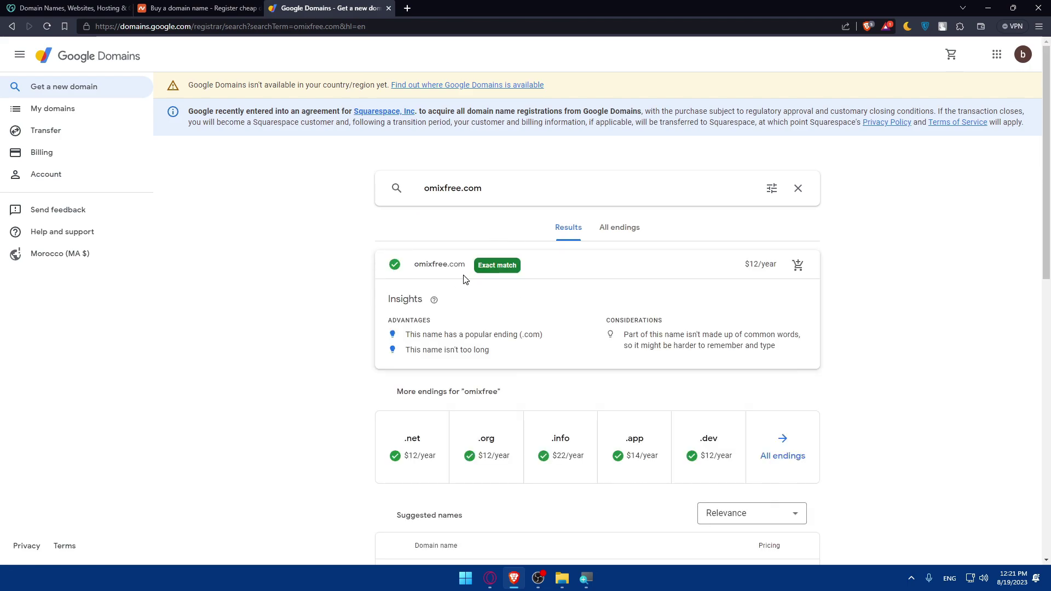
Replace "omixfree" with "test" in the searched name and check the availability of test.com
key(shift+Left)
key(shift+Left)
key(shift+Left)
key(shift+Left)
key(shift+Left)
key(shift+Left)
key(shift+Left)
key(shift+Left)
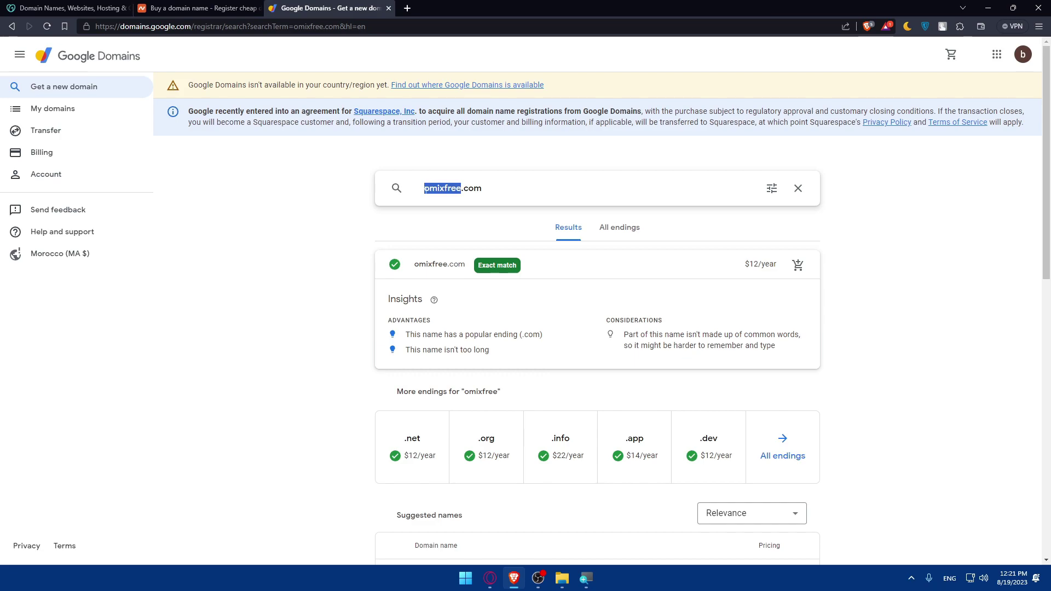
text(test)
key(Return)
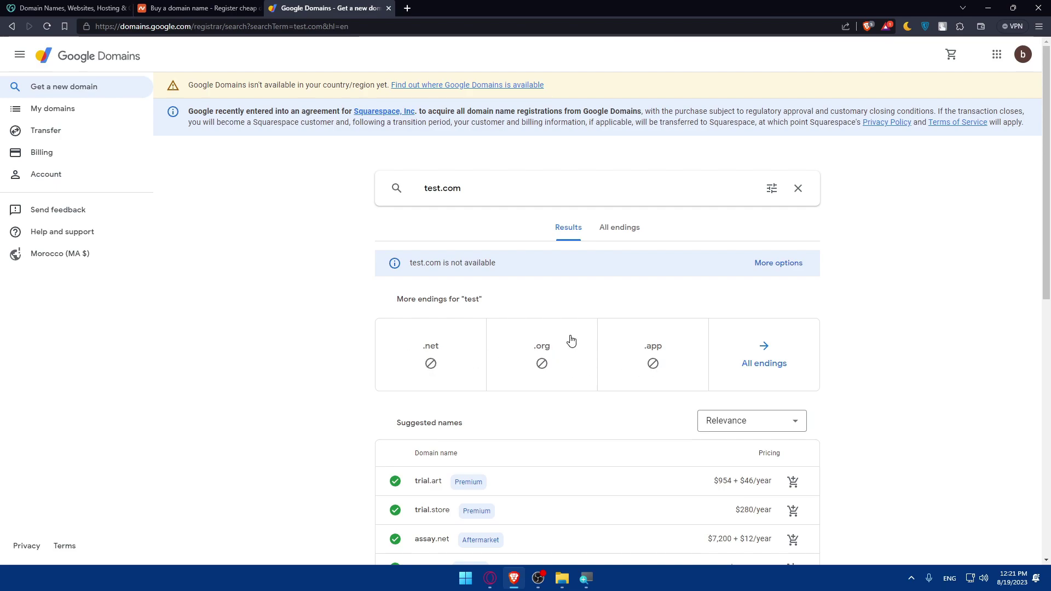
Show all endings for the name test and examine their availability and prices
click(751, 338)
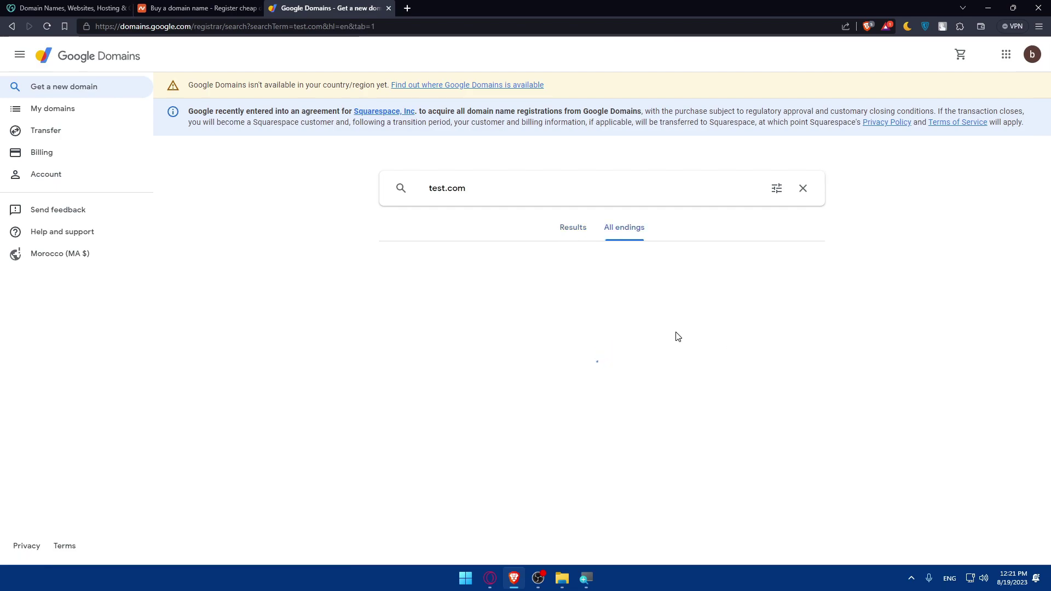
scroll(640, 323, down, 2)
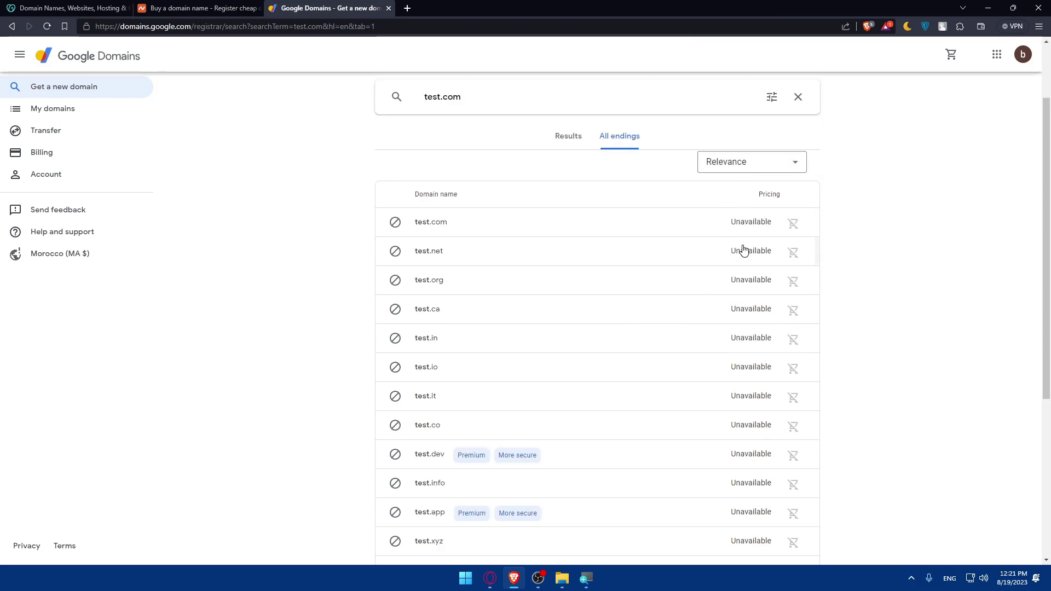
scroll(745, 263, down, 15)
scroll(749, 364, down, 3)
scroll(747, 367, up, 2)
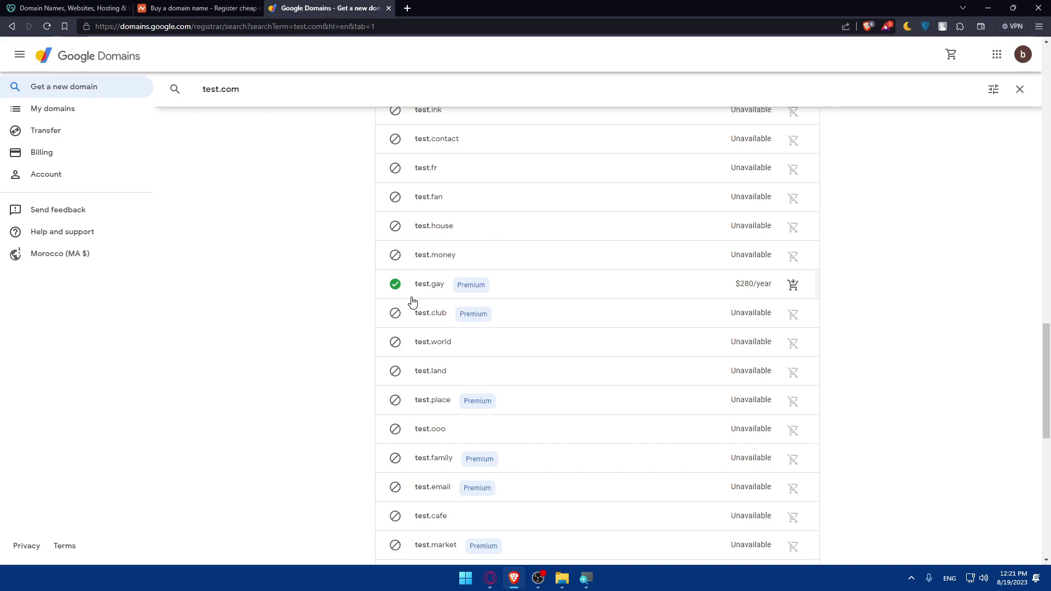
scroll(437, 244, down, 10)
scroll(483, 237, down, 20)
scroll(486, 234, down, 20)
scroll(486, 234, up, 20)
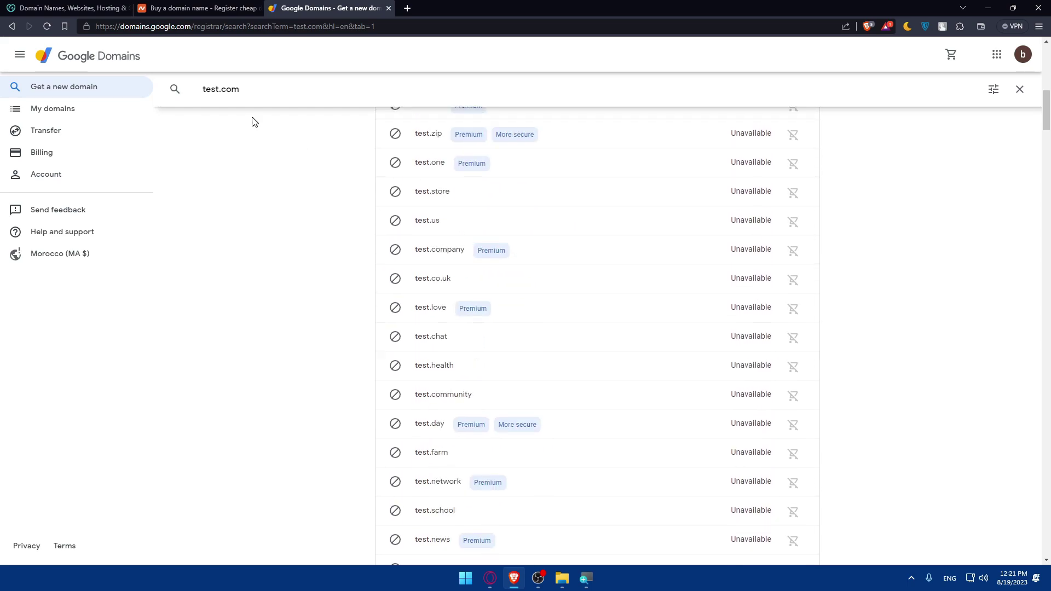
Replace test.com in the domain search with the free-subdomain example omixblog.inifintyfree.gt.com without running the search
scroll(253, 123, up, 10)
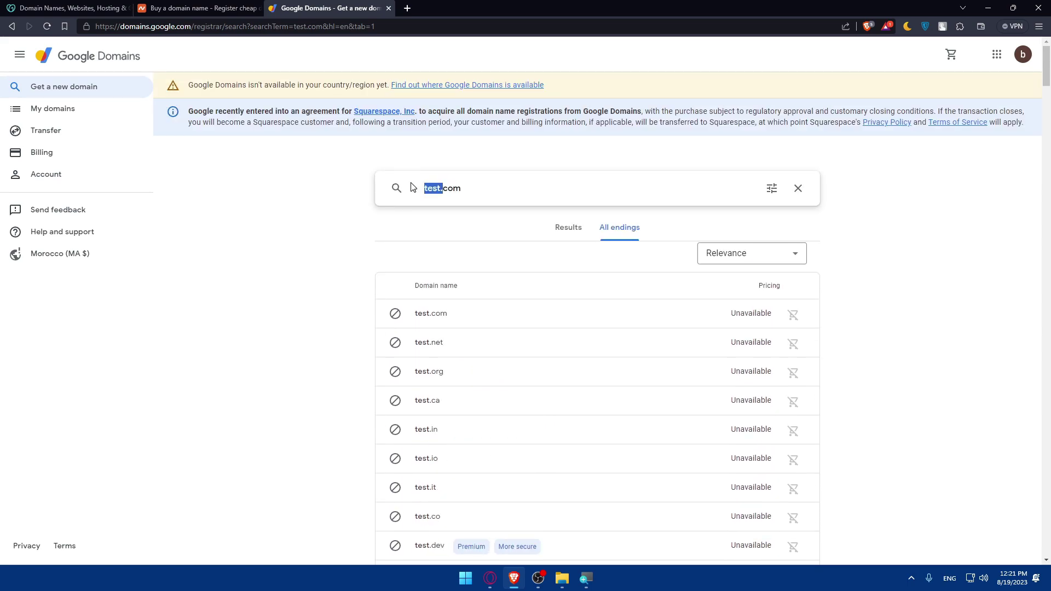
drag(472, 188, 412, 189)
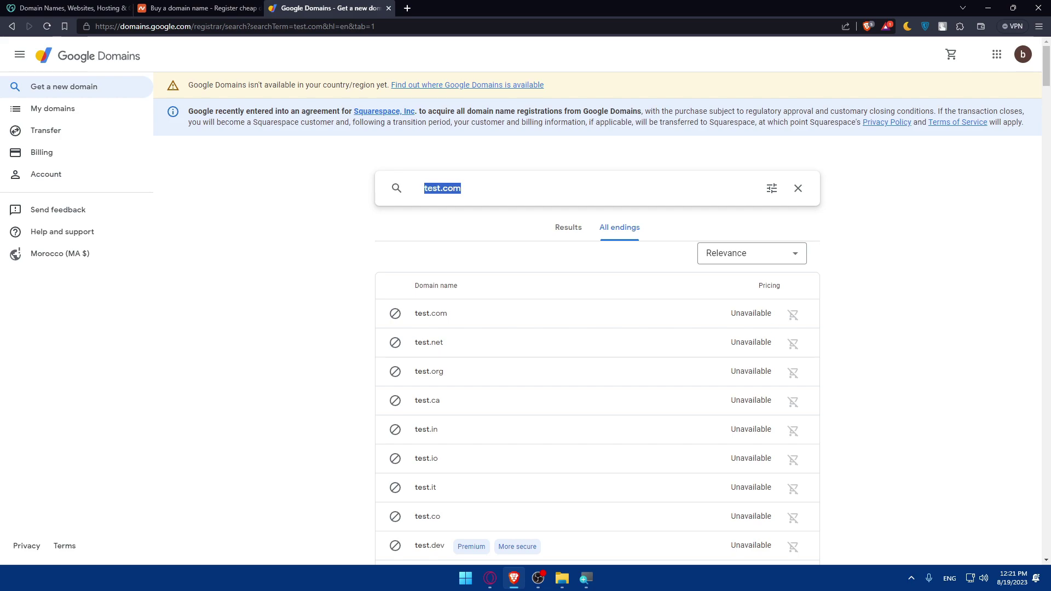
drag(416, 217, 306, 221)
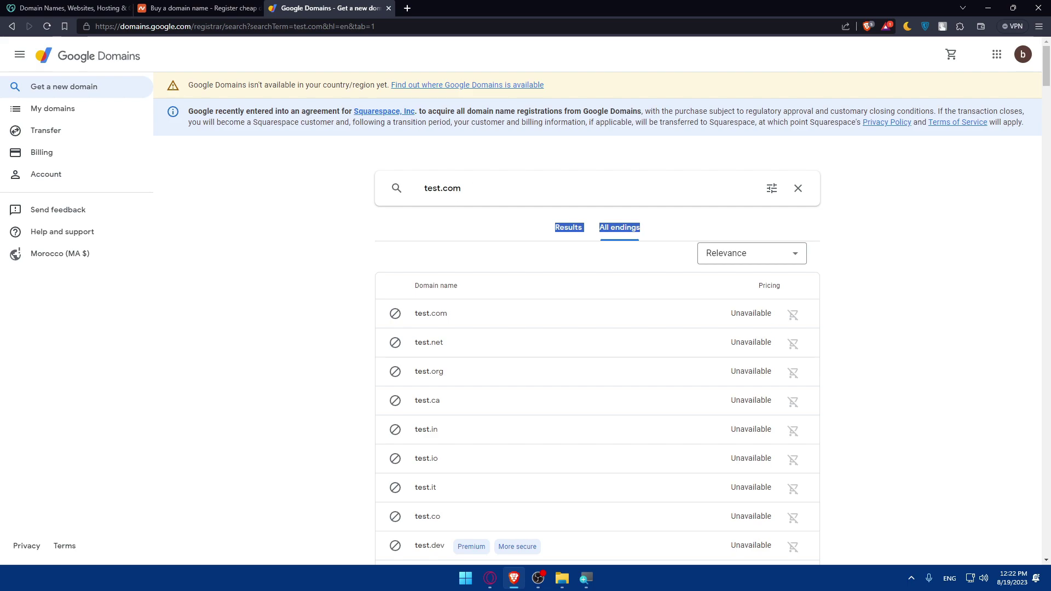
triple_click(414, 191)
text(omixblog)
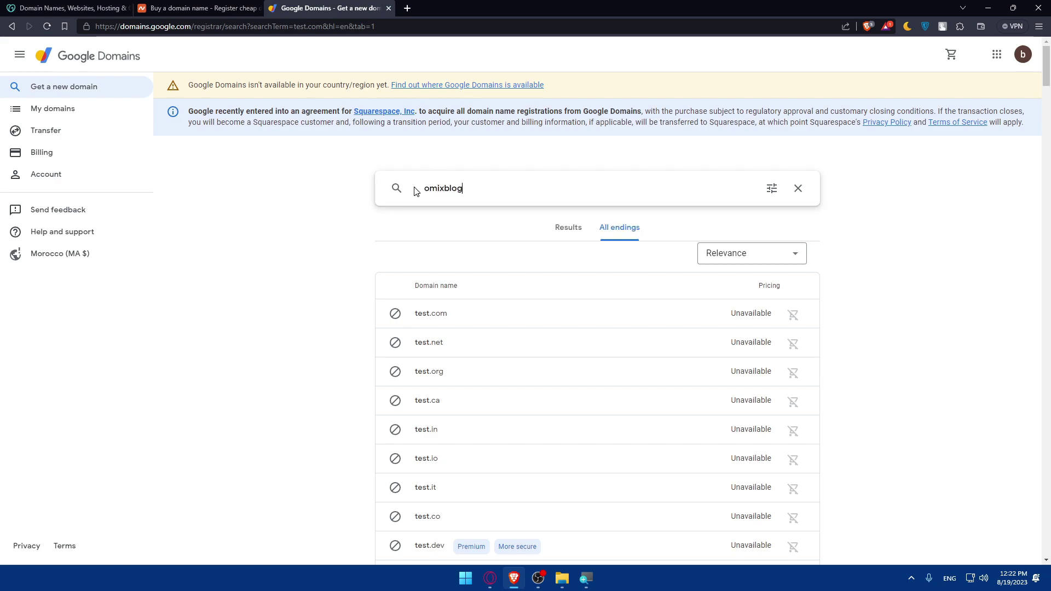
text(.com)
text(inifintyfree.gt.com)
drag(465, 188, 399, 193)
click(415, 192)
click(267, 211)
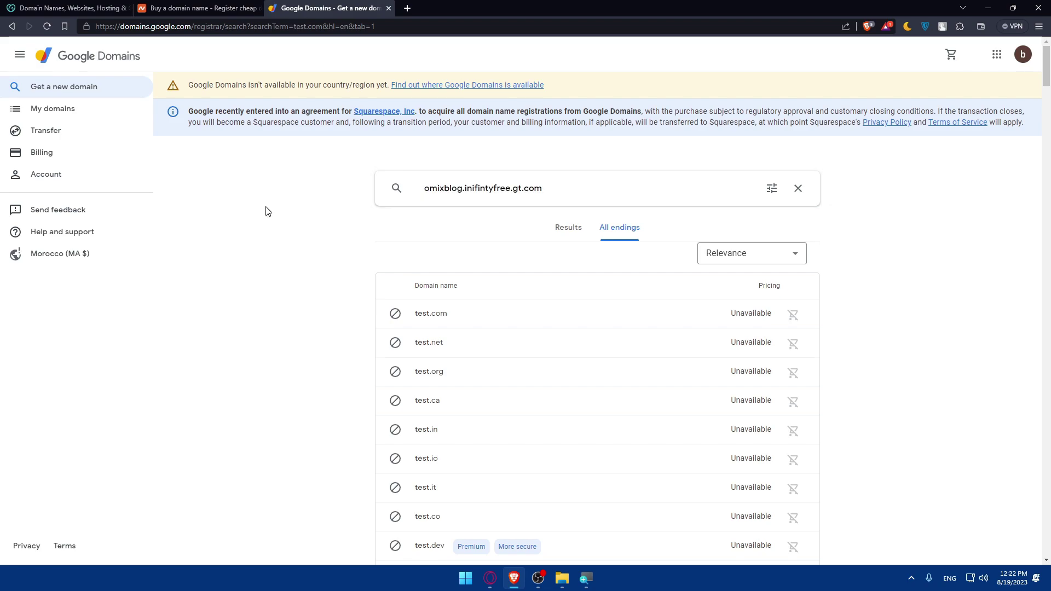
Replace the ".inifintyfree.gt.com" part of the example name with ".com" so the field reads omixblog.com
drag(553, 191, 321, 185)
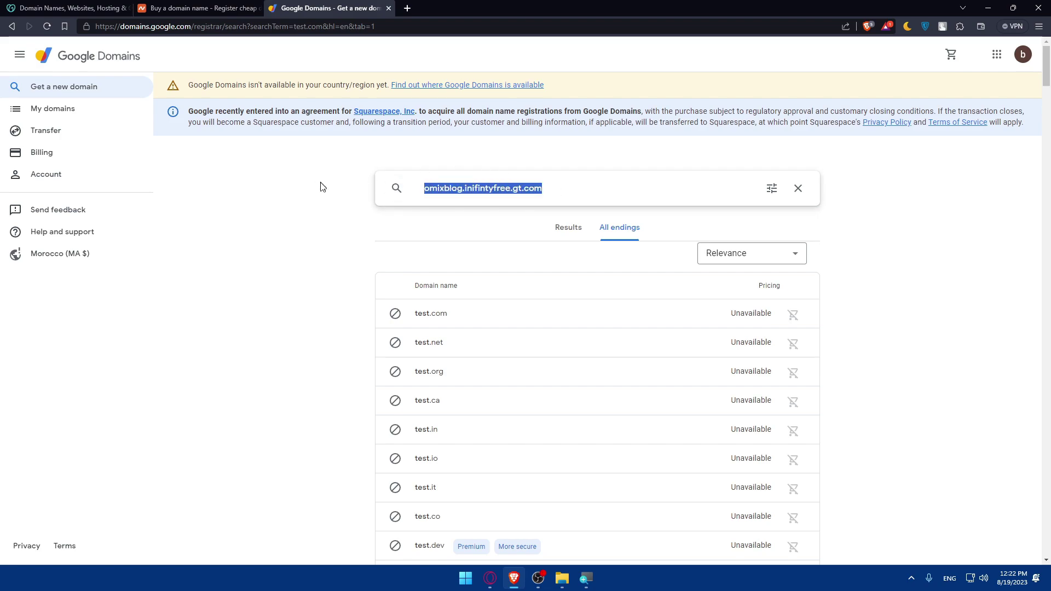
drag(548, 188, 463, 188)
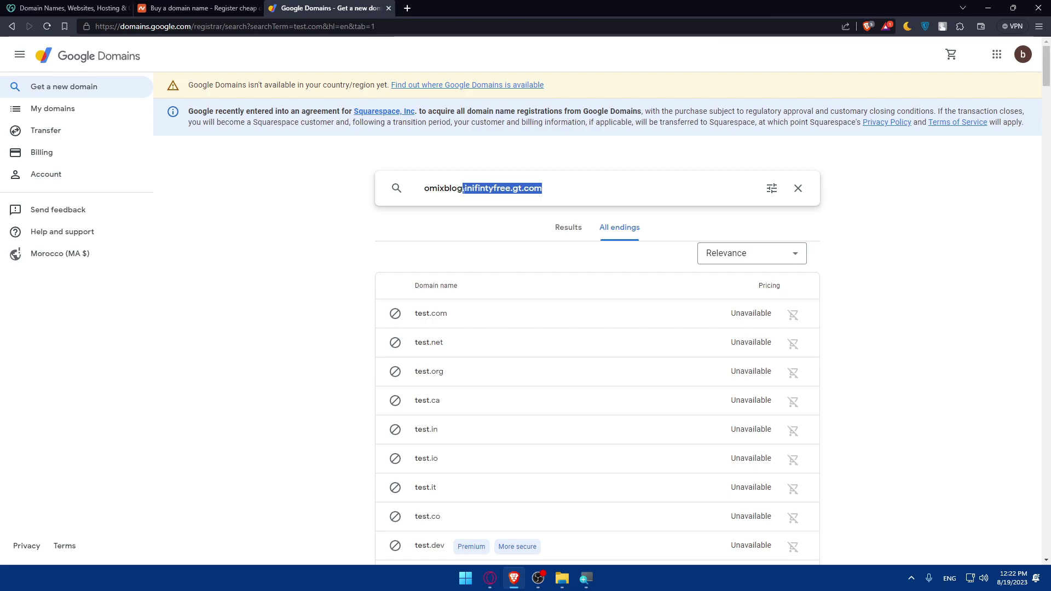
key(BackSpace)
text(.com)
click(291, 212)
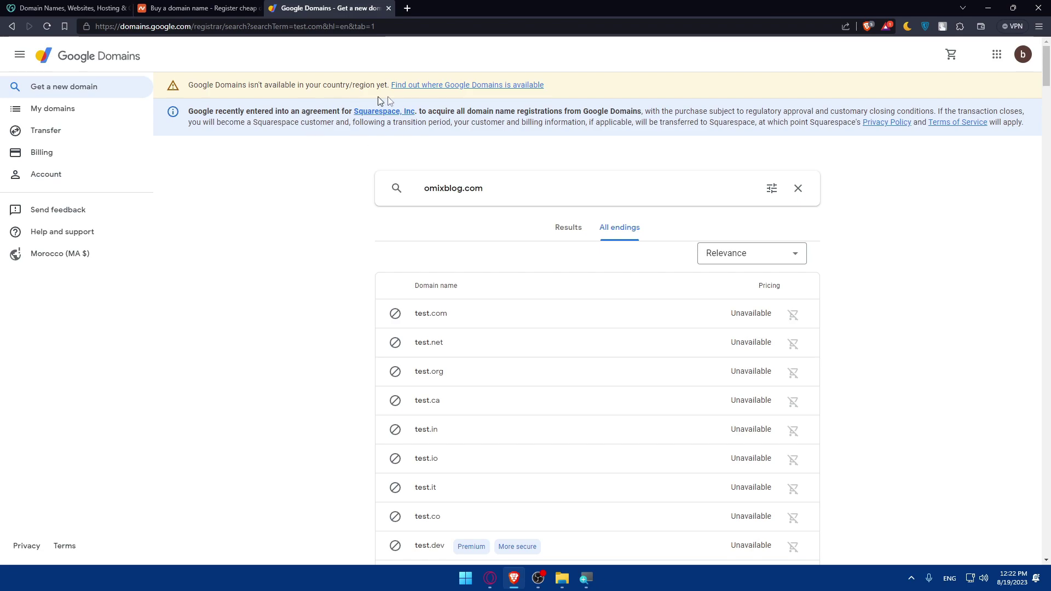
Switch to Namecheap, search for omixblog.com and examine its yearly price
click(186, 7)
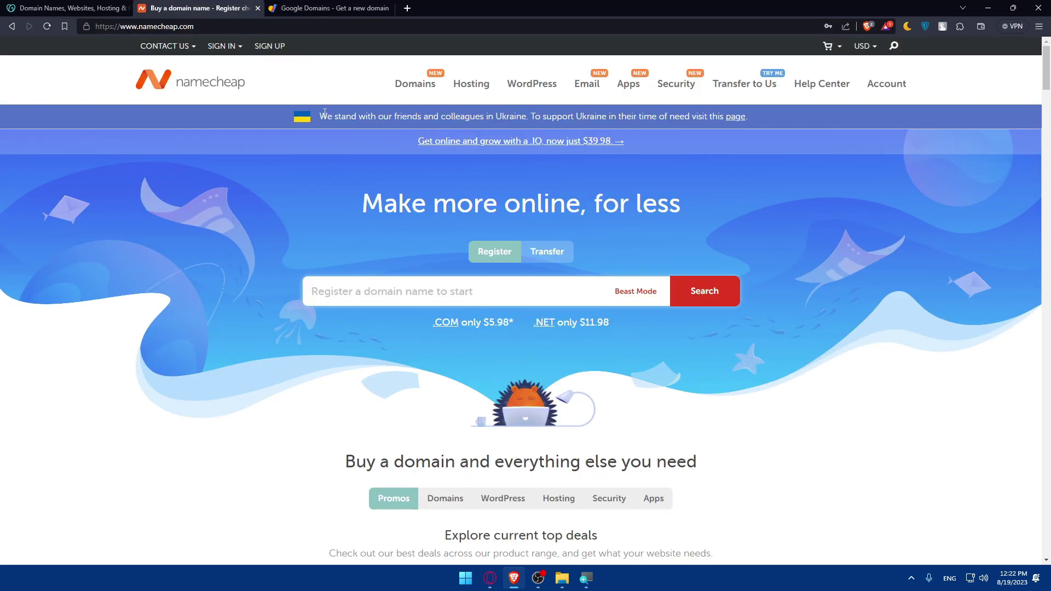
click(415, 291)
click(439, 271)
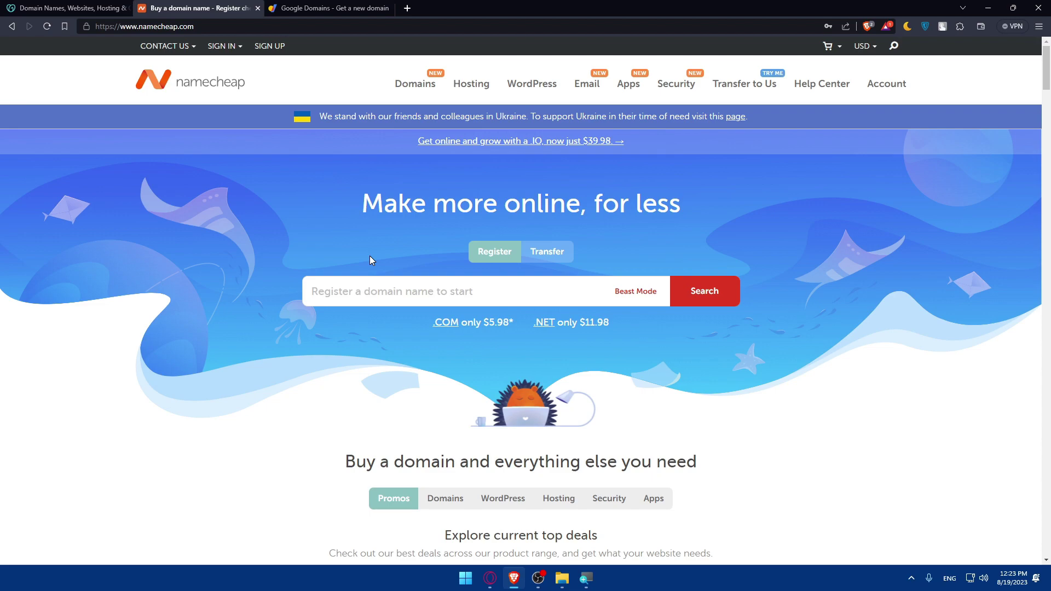
click(446, 295)
text(omixblog.com)
click(702, 293)
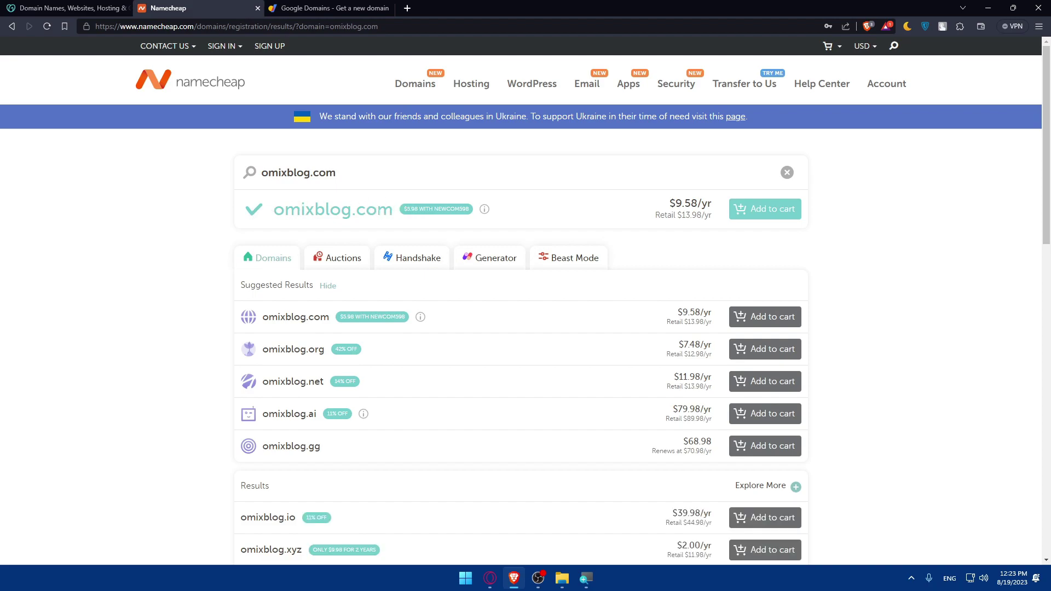
drag(661, 205, 703, 202)
Return to Google Domains, search for omixblog.com and examine its yearly price in the main results
key(ctrl+Tab)
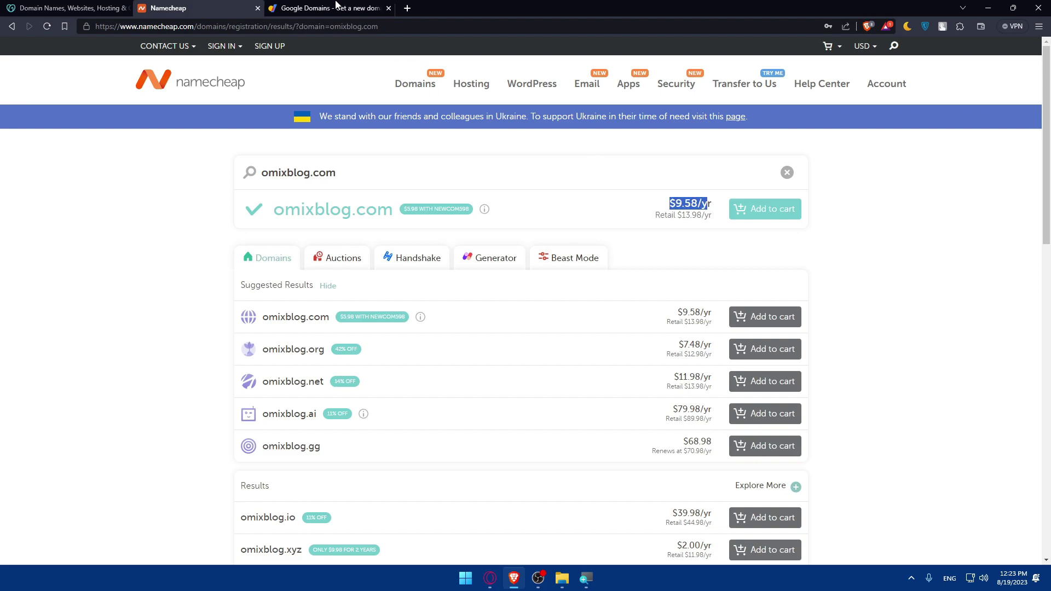
click(486, 189)
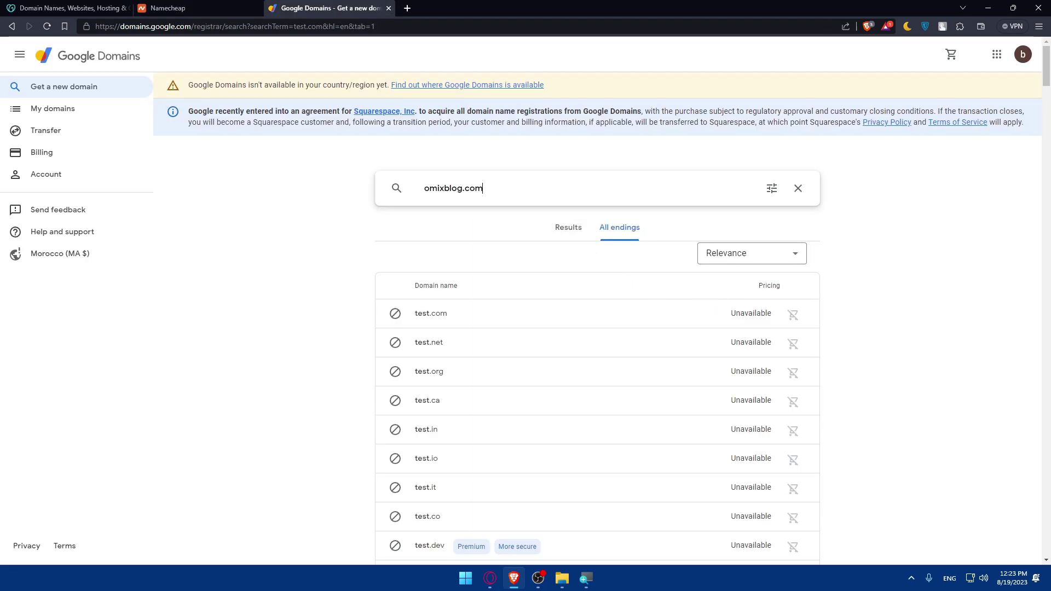
key(Return)
click(569, 229)
drag(742, 281, 780, 286)
Go back to Namecheap and compare the discounted and retail yearly prices of omixblog.com
click(180, 9)
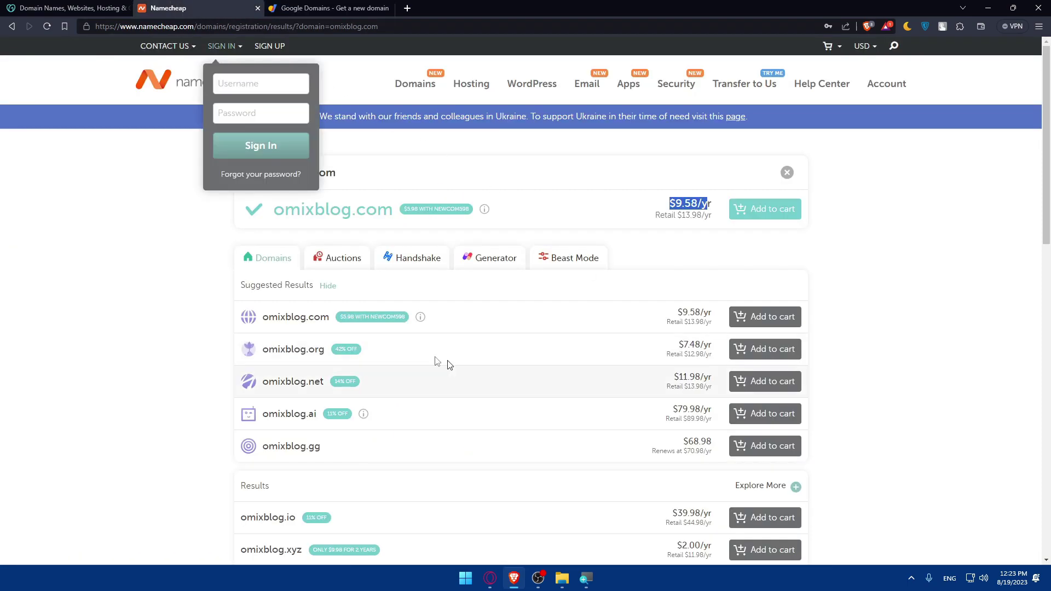
drag(669, 199, 715, 219)
click(960, 258)
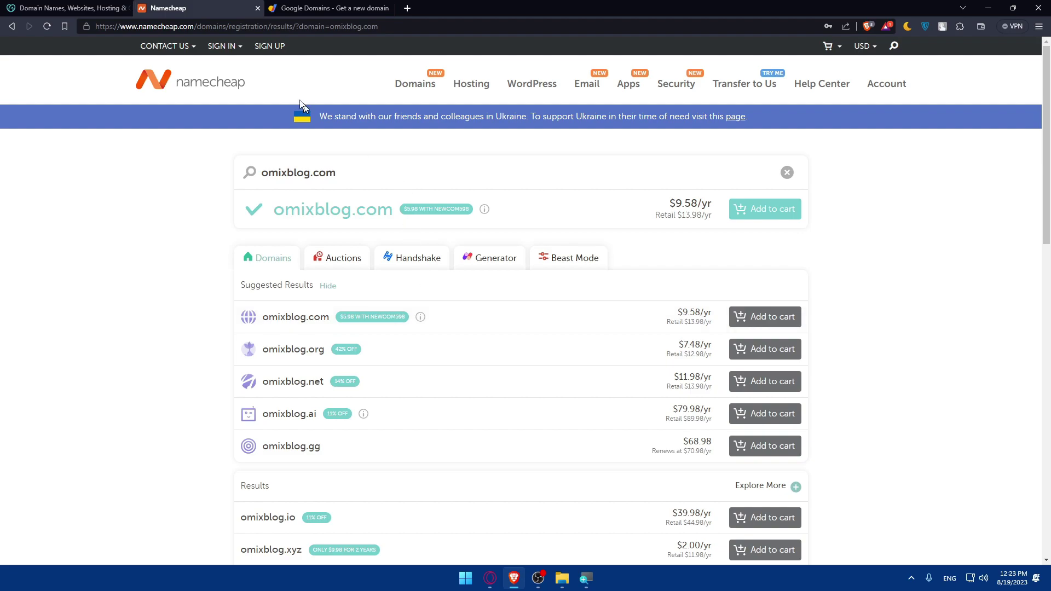
Switch to GoDaddy and search for the domain omixblog.com
click(71, 8)
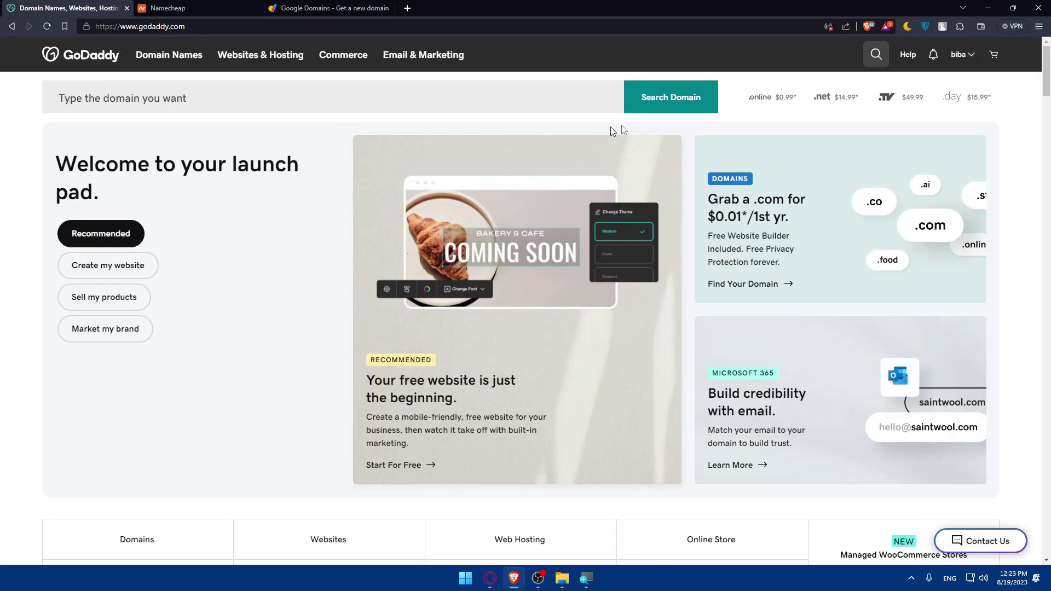
click(423, 108)
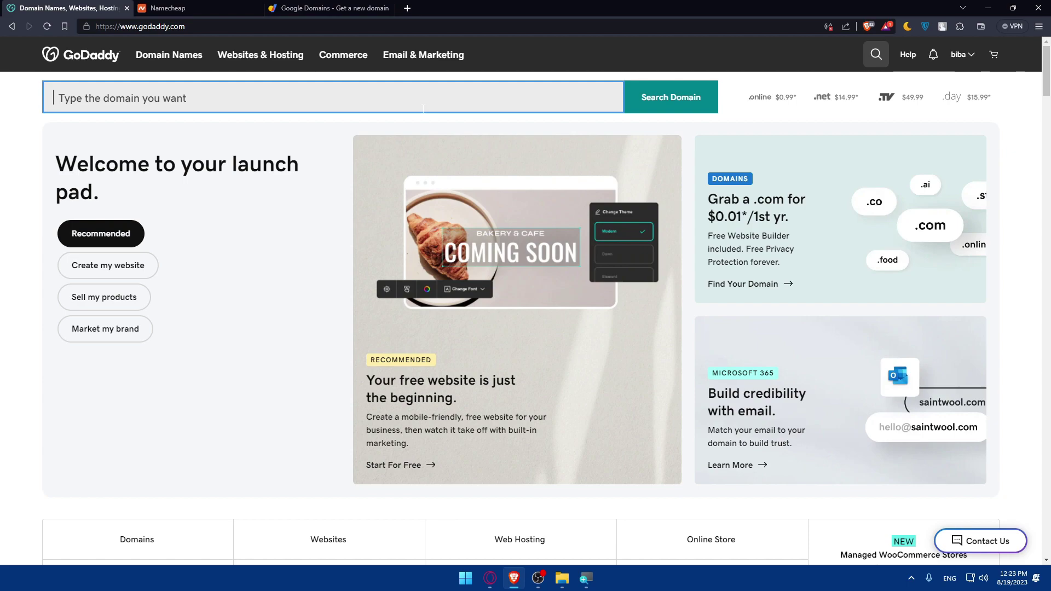
text(omix)
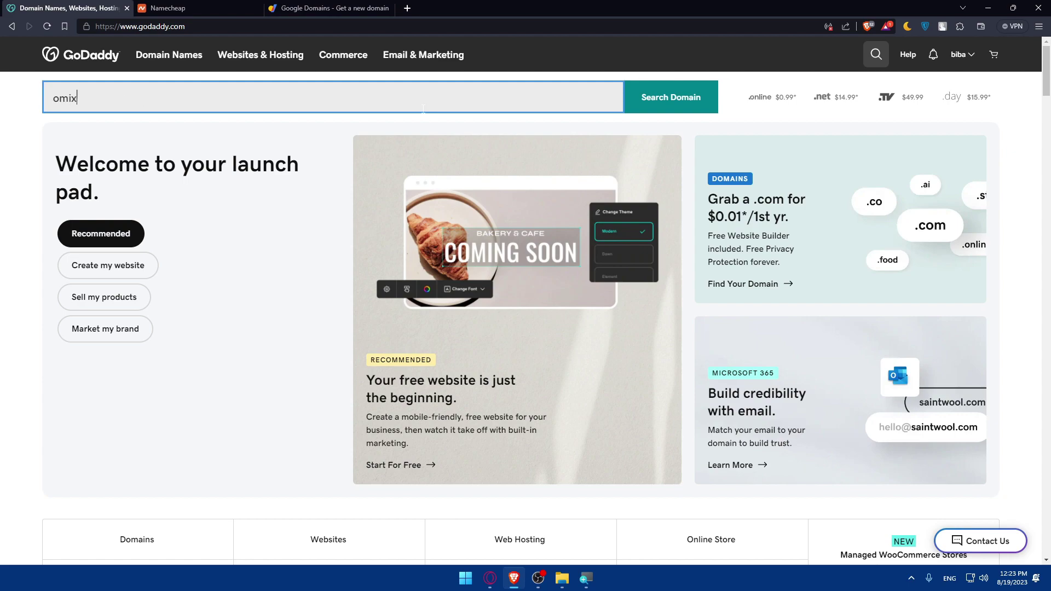
text(blog.coim)
text(m)
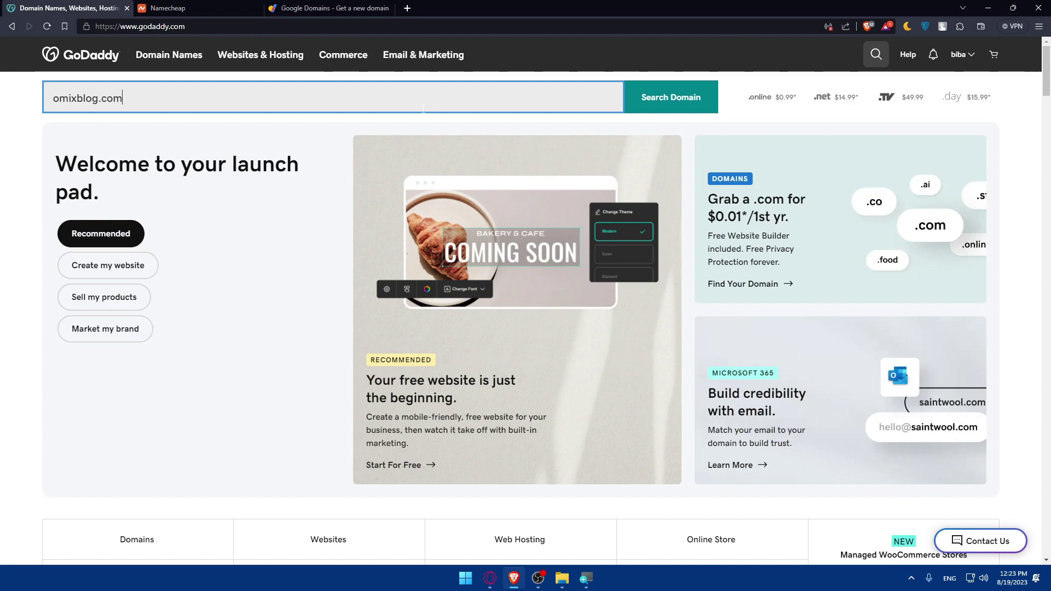
click(667, 96)
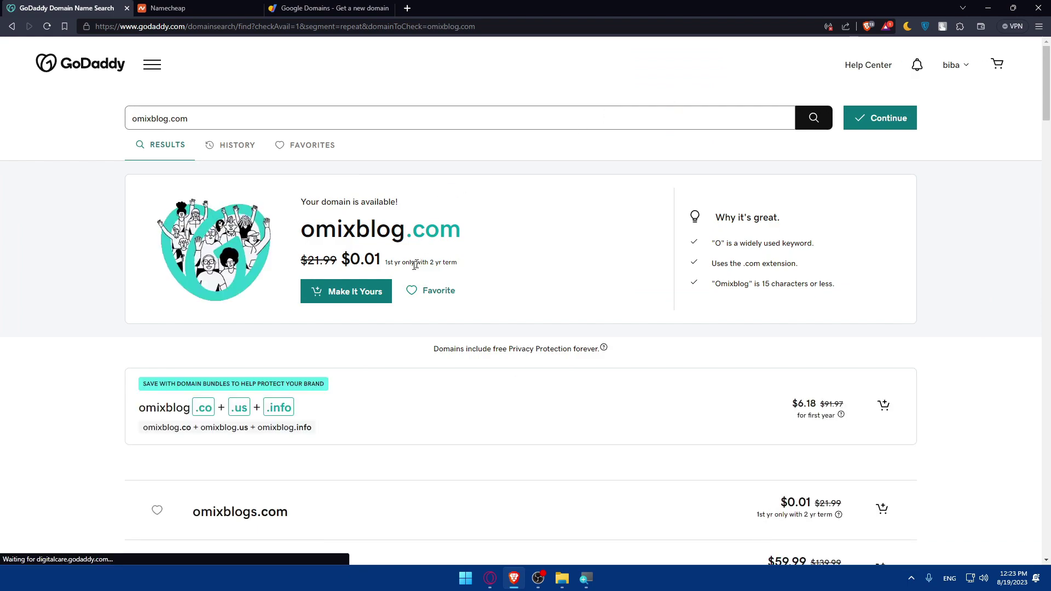
Examine the first-year price, term condition and regular price of omixblog.com
drag(383, 267, 344, 266)
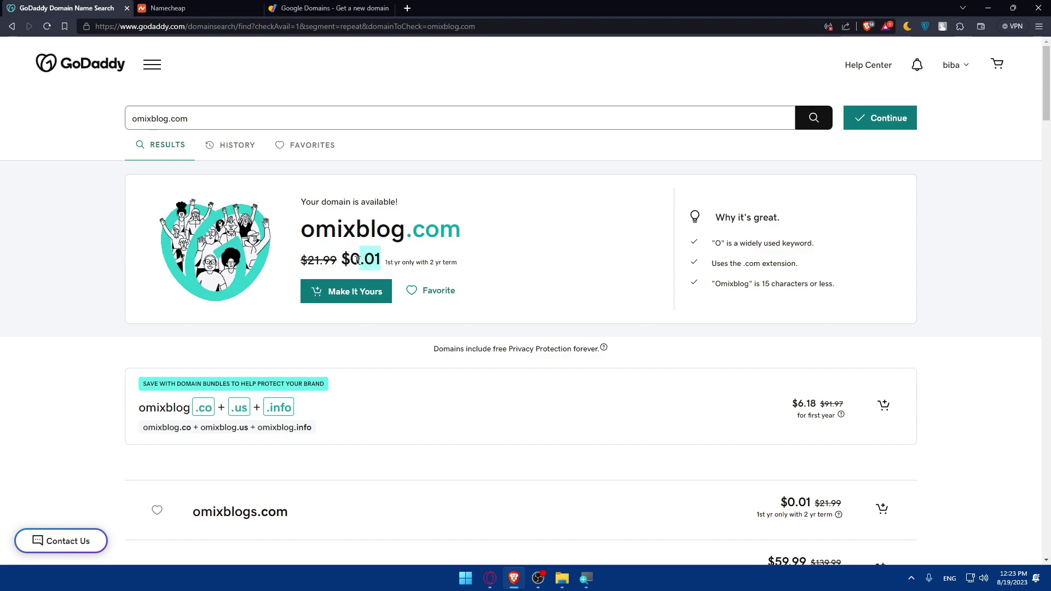
drag(385, 263, 469, 268)
drag(338, 261, 300, 263)
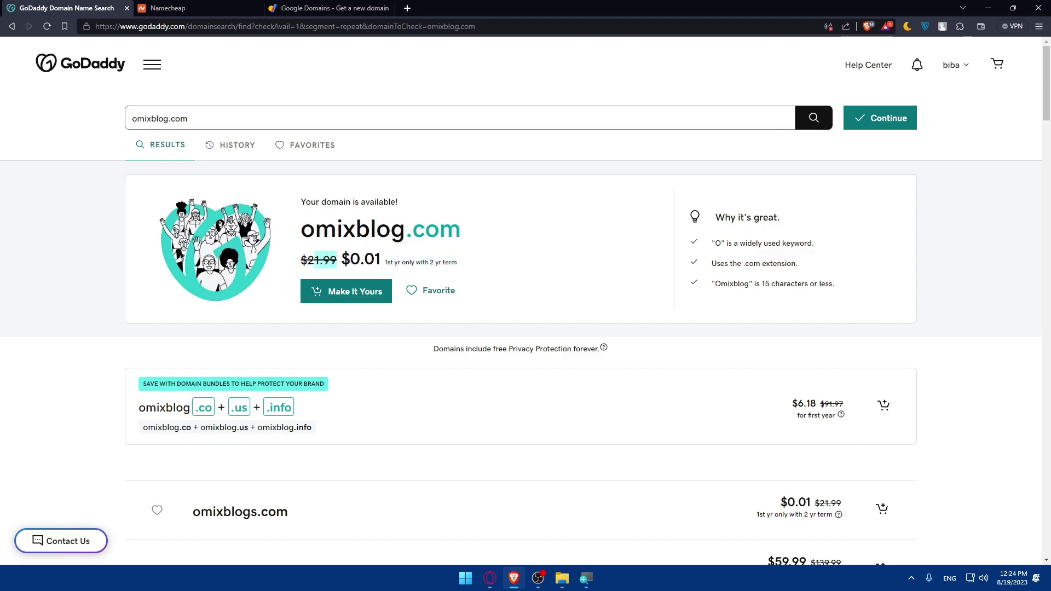
click(617, 259)
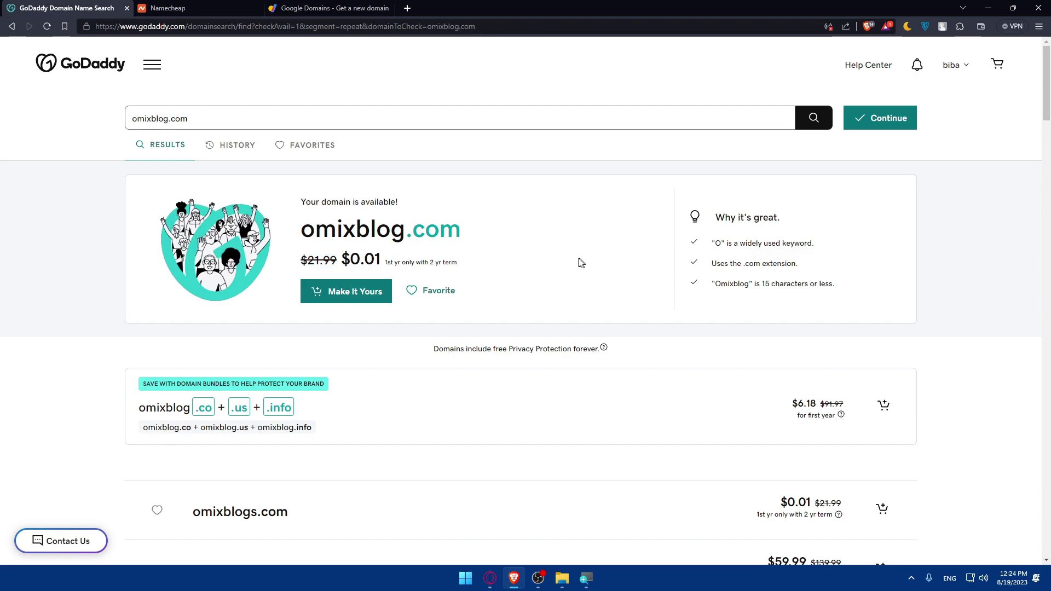